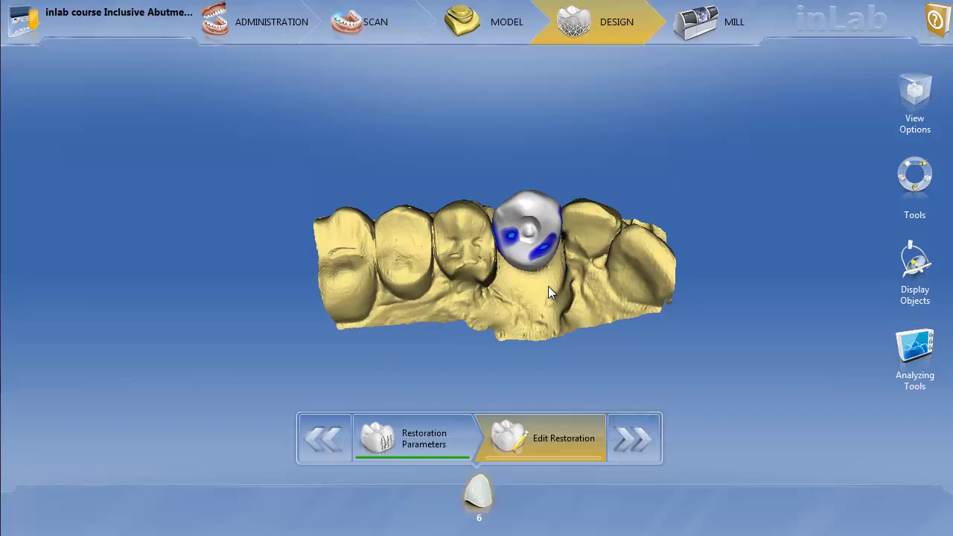
# Step: Tilt, zoom and rotate the jaw model to a steep side view of the tooth 6 crown
pyautogui.moveTo(548, 286); pyautogui.dragTo(517, 313, button='middle')
pyautogui.scroll(5, 502, 358)
pyautogui.moveTo(502, 358); pyautogui.dragTo(657, 304, button='middle')
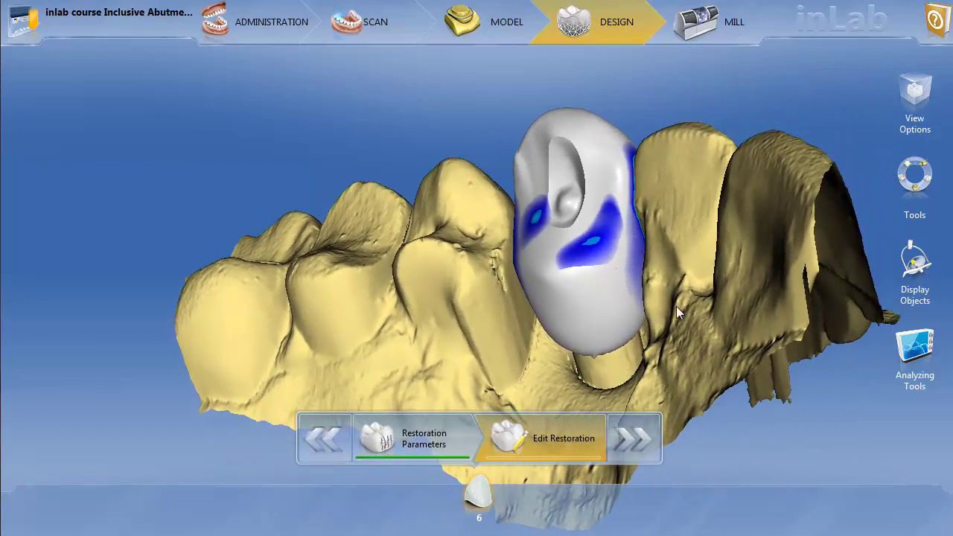
# Step: Lower the Restoration transparency to about 46% to check the abutment, then raise it to about 94%
pyautogui.moveTo(920, 265)
pyautogui.scroll(-2, 767, 294)
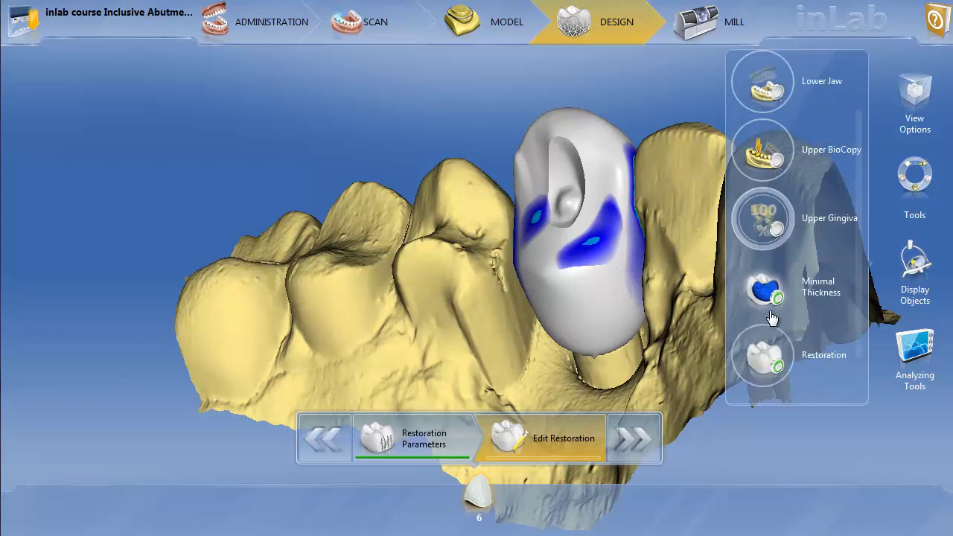
pyautogui.moveTo(771, 296); pyautogui.dragTo(763, 350)
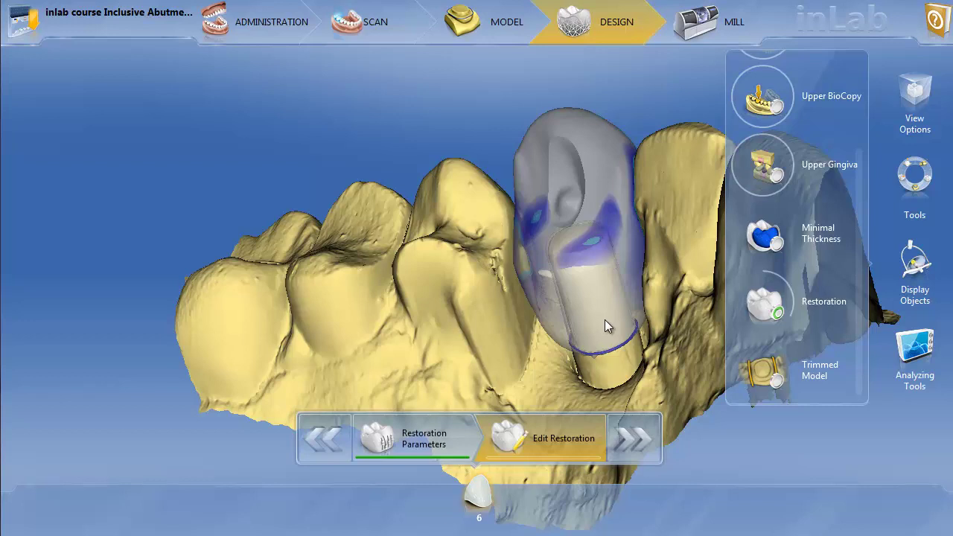
pyautogui.moveTo(613, 285); pyautogui.dragTo(561, 302, button='right')
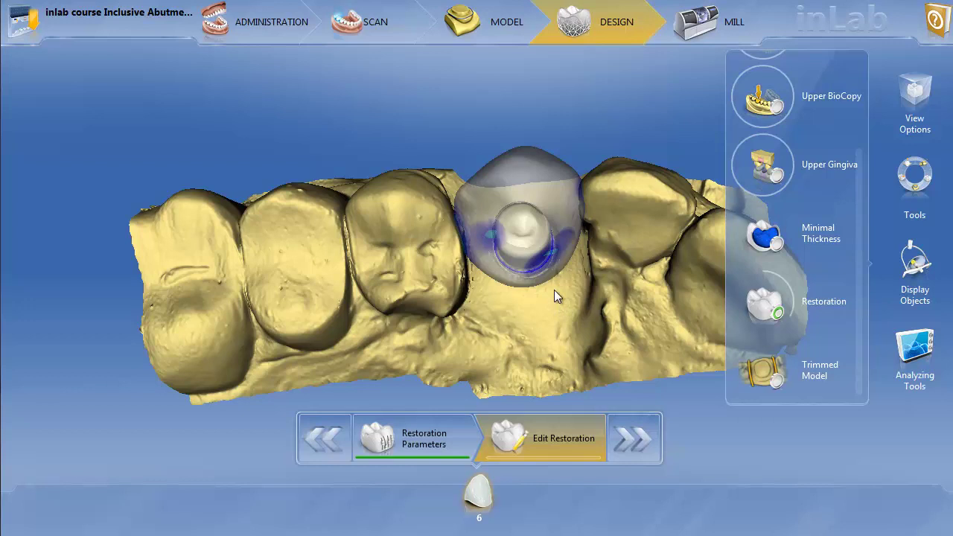
pyautogui.moveTo(725, 276); pyautogui.dragTo(744, 150)
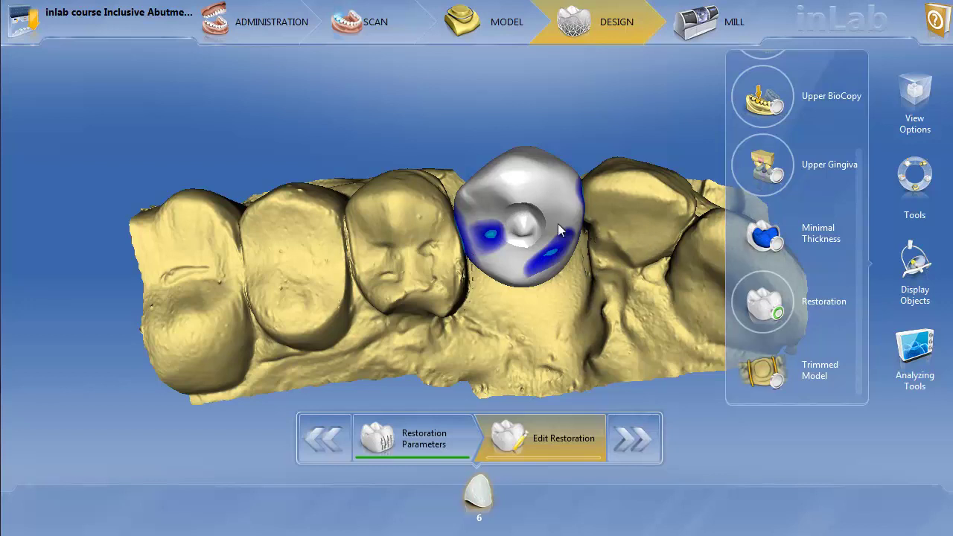
pyautogui.click(534, 255)
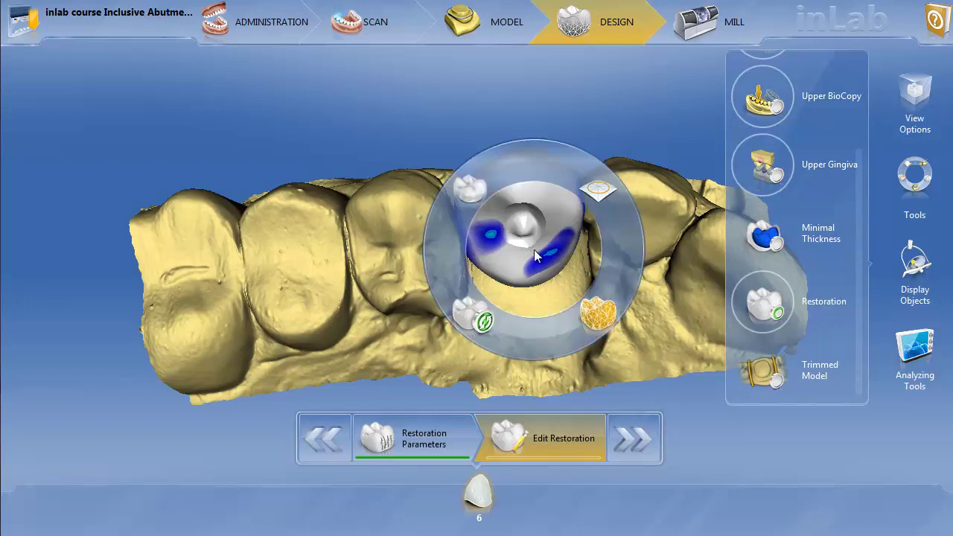
# Step: Choose Reduce on the tooth 6 crown and confirm reverting it to the unreduced state
pyautogui.click(481, 199)
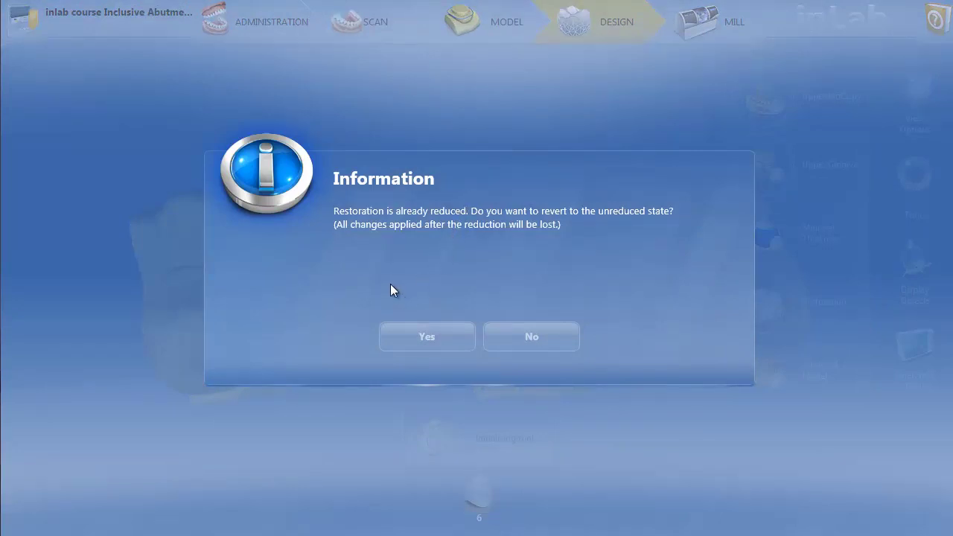
pyautogui.click(431, 340)
pyautogui.moveTo(514, 331); pyautogui.dragTo(462, 319, button='middle')
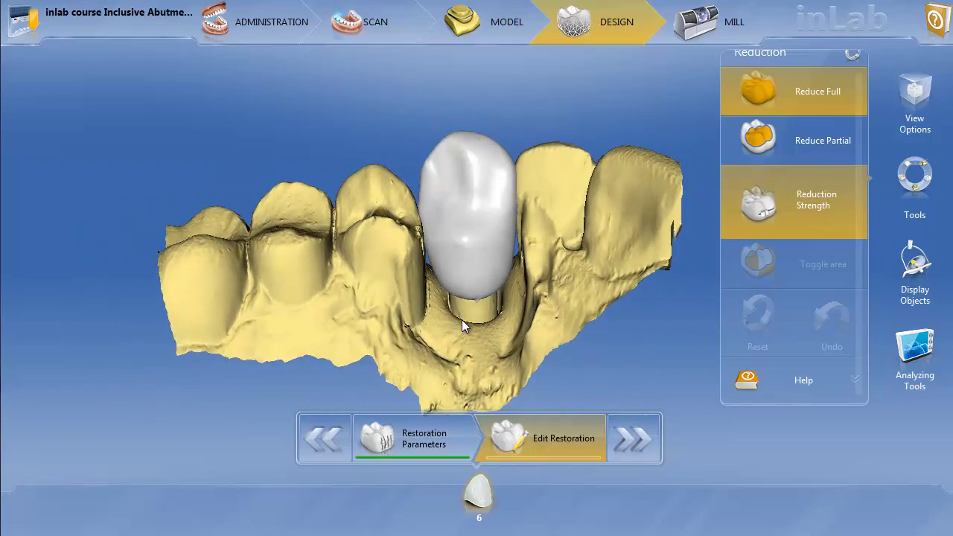
# Step: Show the Upper Gingiva model from Display Objects and view the crown from above
pyautogui.click(901, 262)
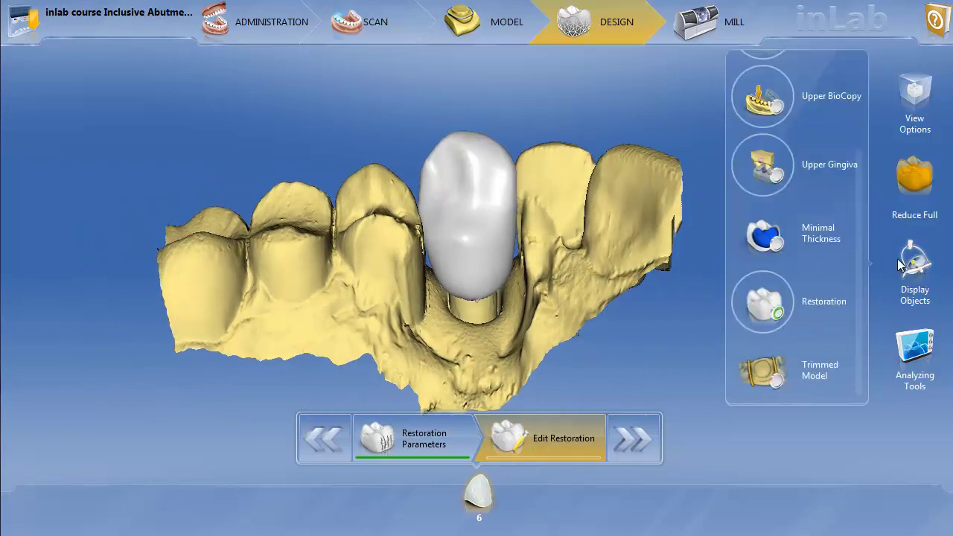
pyautogui.click(767, 175)
pyautogui.moveTo(558, 261); pyautogui.dragTo(568, 242, button='middle')
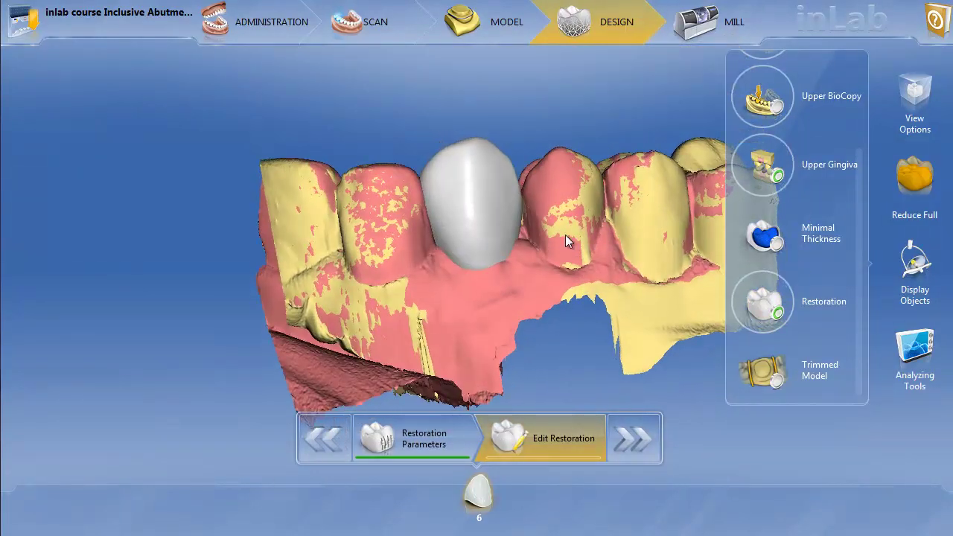
pyautogui.moveTo(514, 336); pyautogui.dragTo(476, 197, button='middle')
pyautogui.scroll(1, 808, 239)
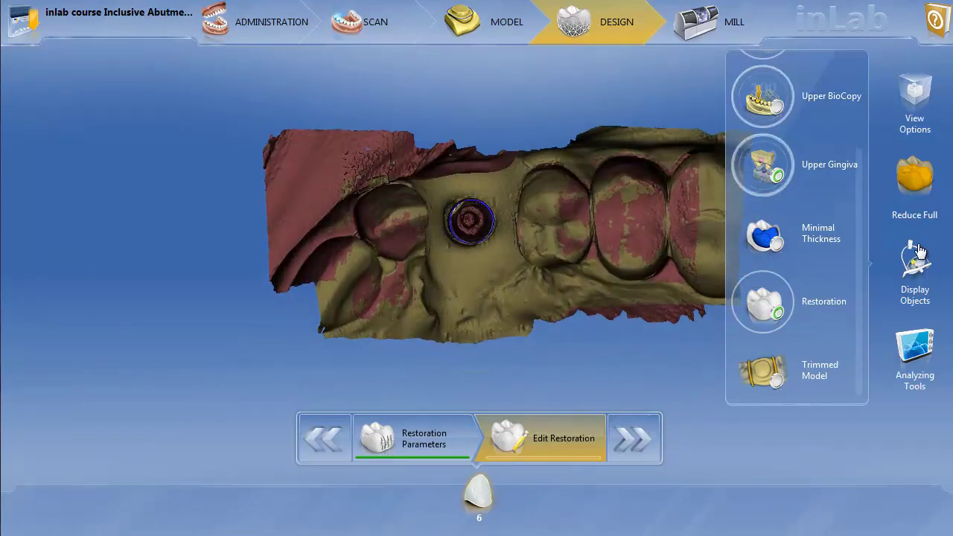
pyautogui.scroll(1, 808, 238)
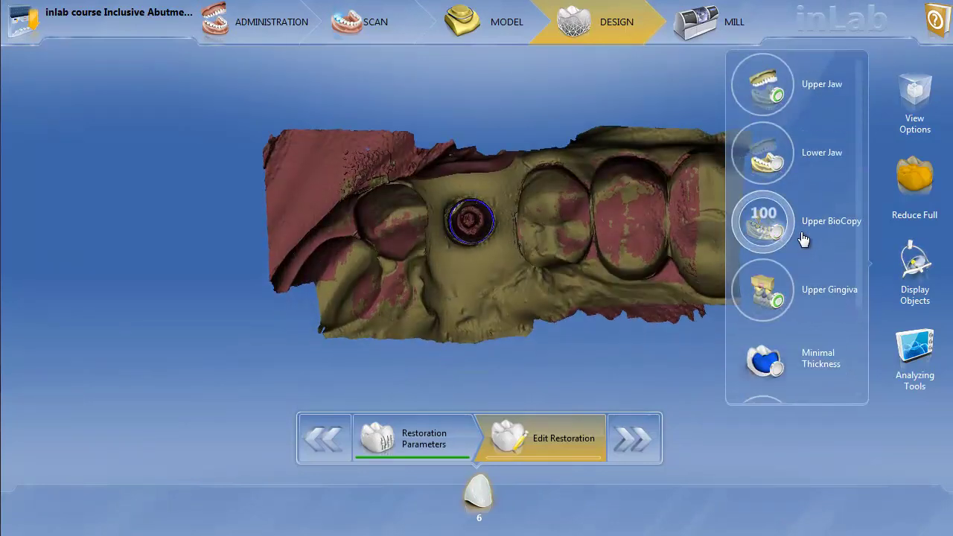
# Step: Hide and reshow Upper Jaw to inspect the abutment, then hide Upper Gingiva
pyautogui.click(767, 88)
pyautogui.moveTo(611, 209); pyautogui.dragTo(580, 199, button='middle')
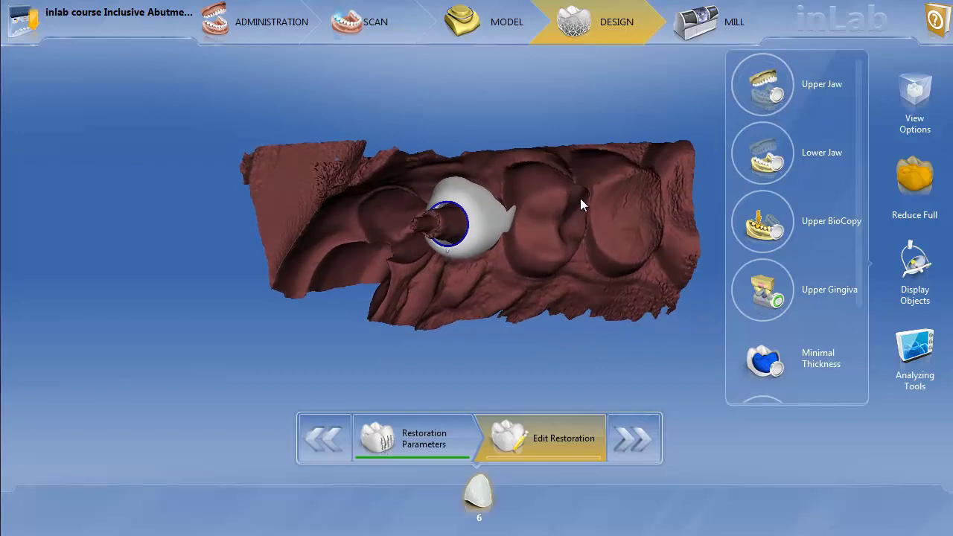
pyautogui.moveTo(476, 213); pyautogui.dragTo(460, 322, button='middle')
pyautogui.scroll(2, 490, 224)
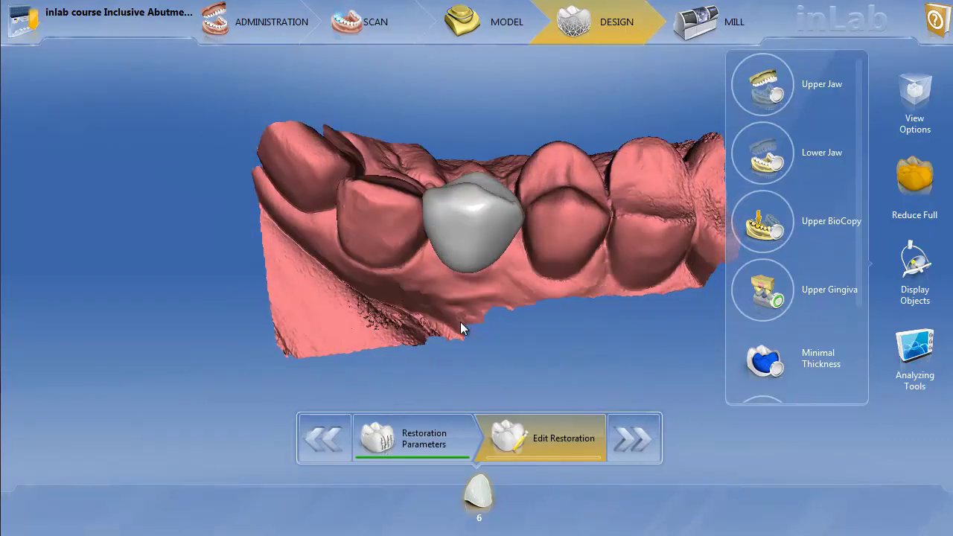
pyautogui.click(777, 94)
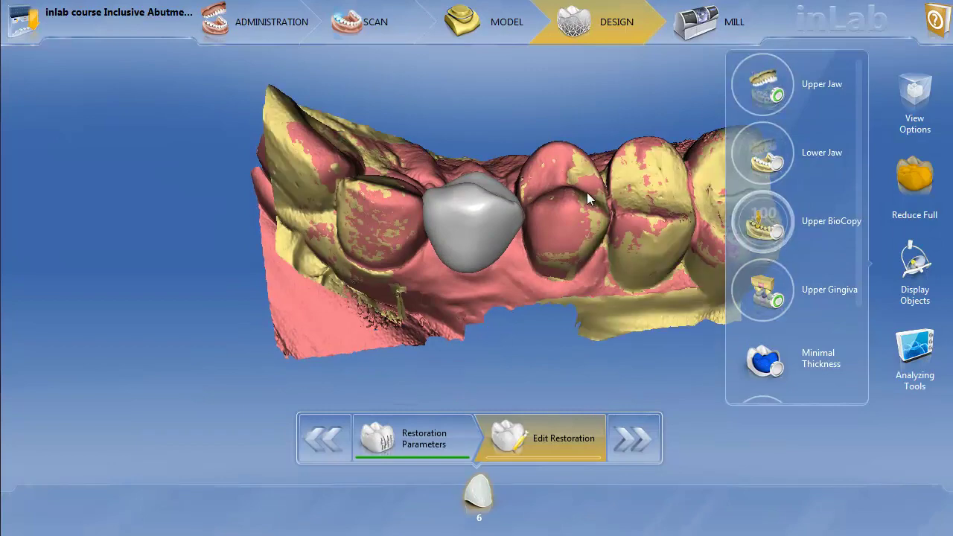
pyautogui.moveTo(491, 159); pyautogui.dragTo(491, 167, button='middle')
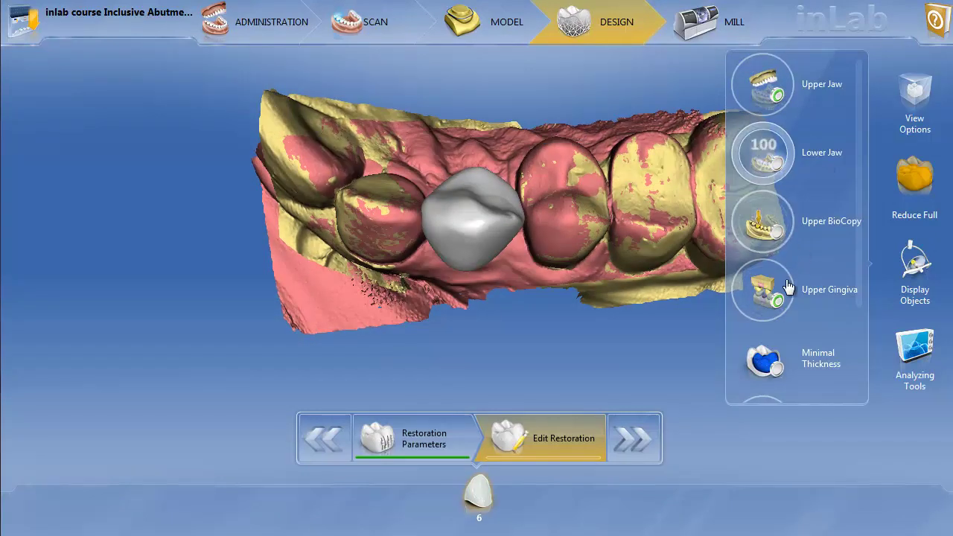
pyautogui.click(770, 300)
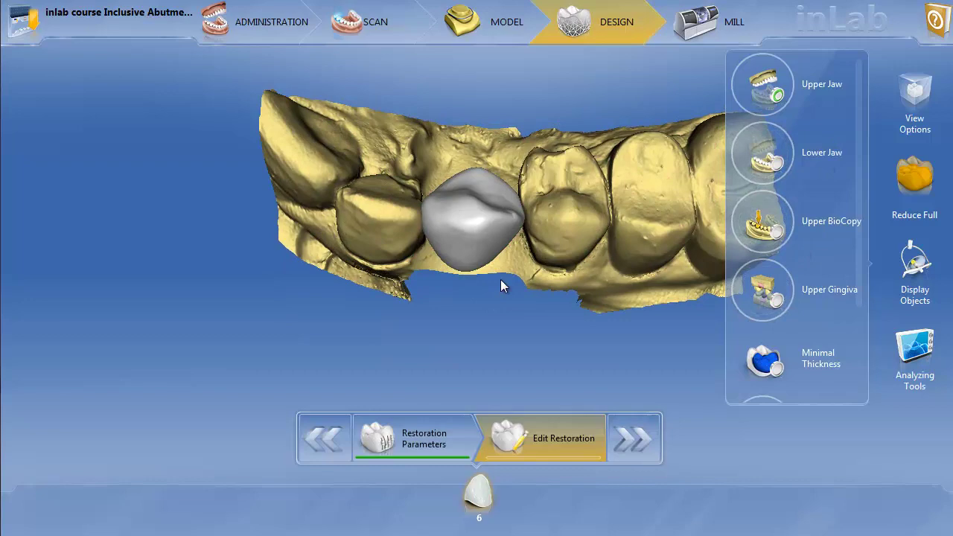
pyautogui.moveTo(502, 321); pyautogui.dragTo(563, 259, button='middle')
# Step: Open the Reduction tools from the crown's quick tools and view it frontally
pyautogui.rightClick(499, 271)
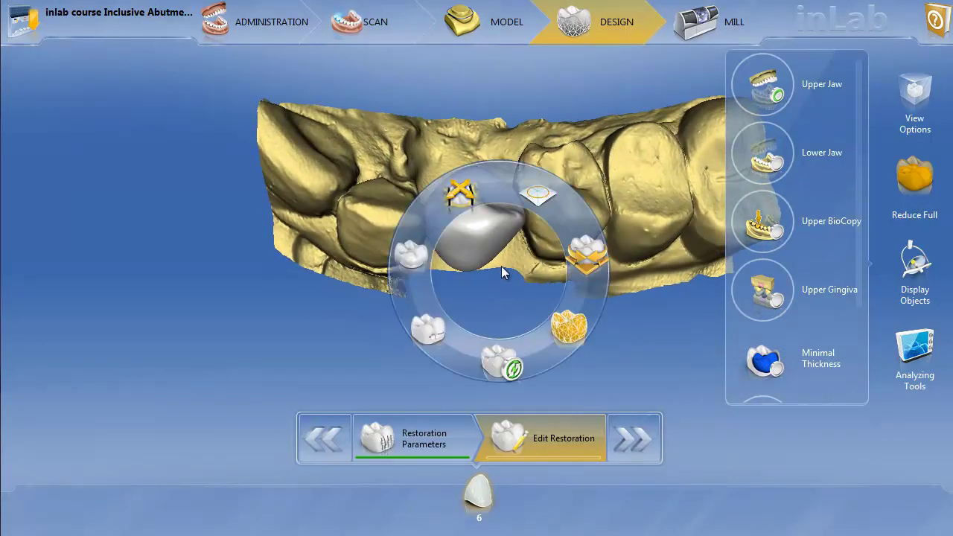
pyautogui.click(417, 260)
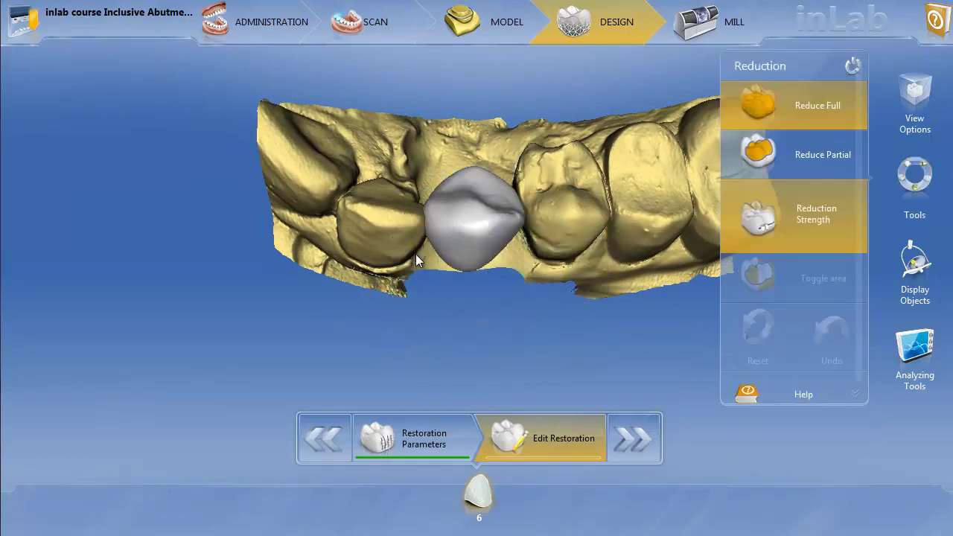
pyautogui.moveTo(466, 340); pyautogui.dragTo(569, 263, button='middle')
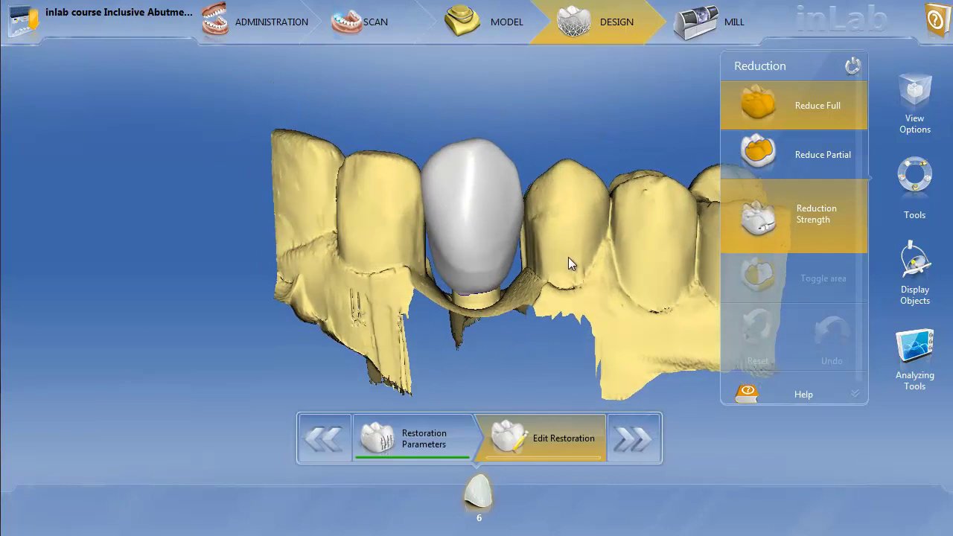
pyautogui.moveTo(485, 322); pyautogui.dragTo(485, 313, button='middle')
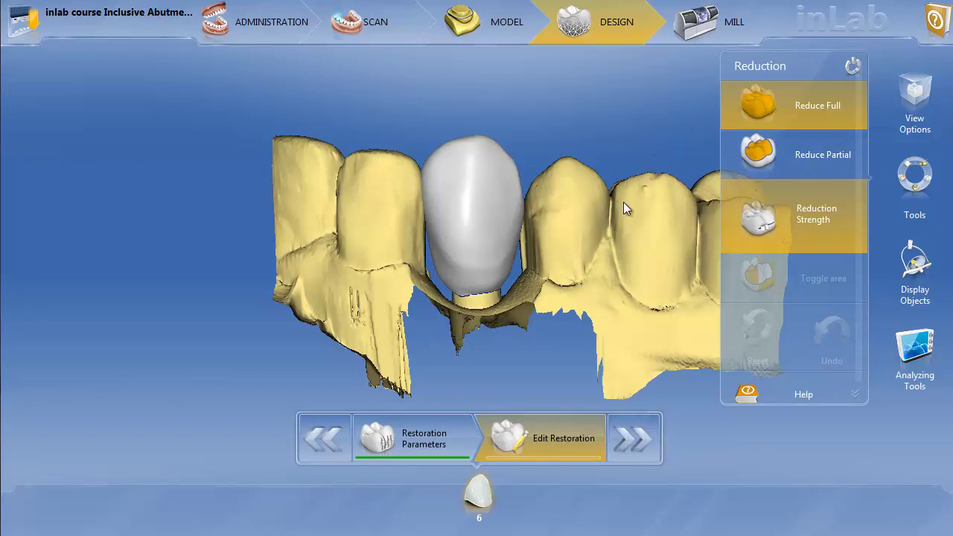
# Step: Test the reduction strength at 0.76 mm, then return it to 0.00 mm
pyautogui.click(761, 228)
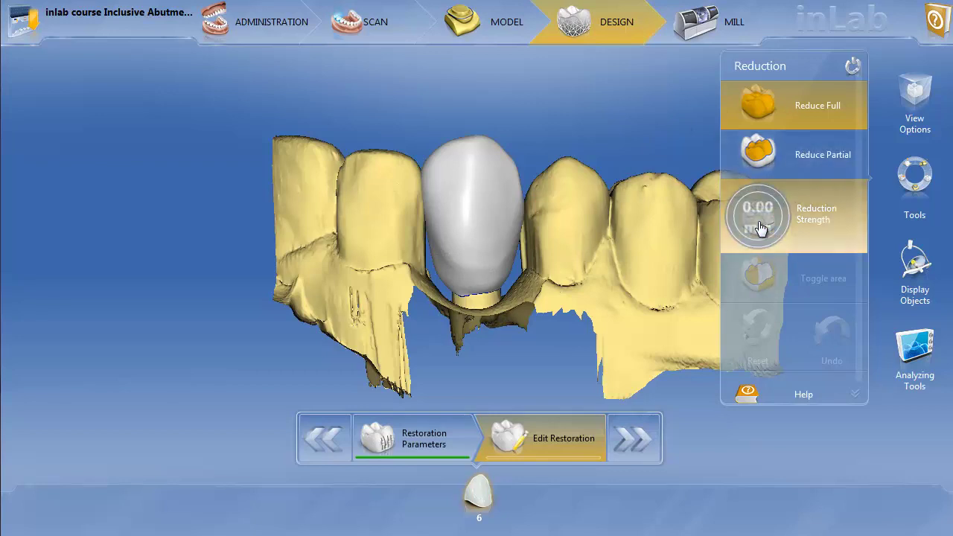
pyautogui.moveTo(760, 228); pyautogui.dragTo(735, 92)
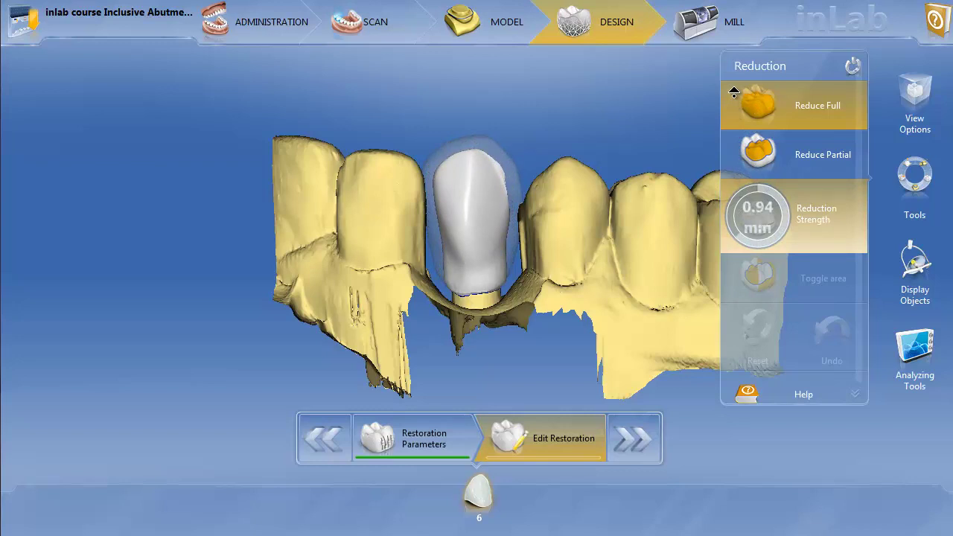
pyautogui.moveTo(734, 91); pyautogui.dragTo(688, 250)
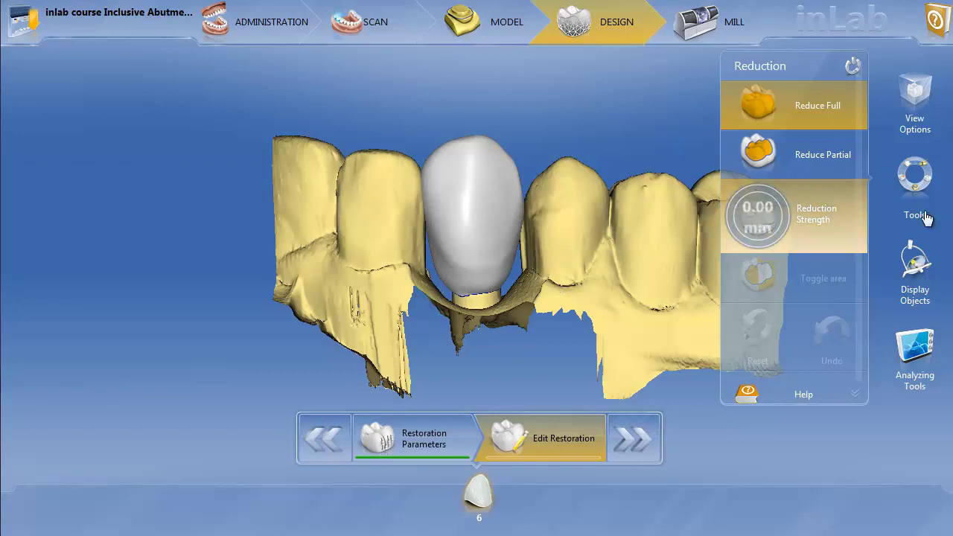
pyautogui.click(914, 272)
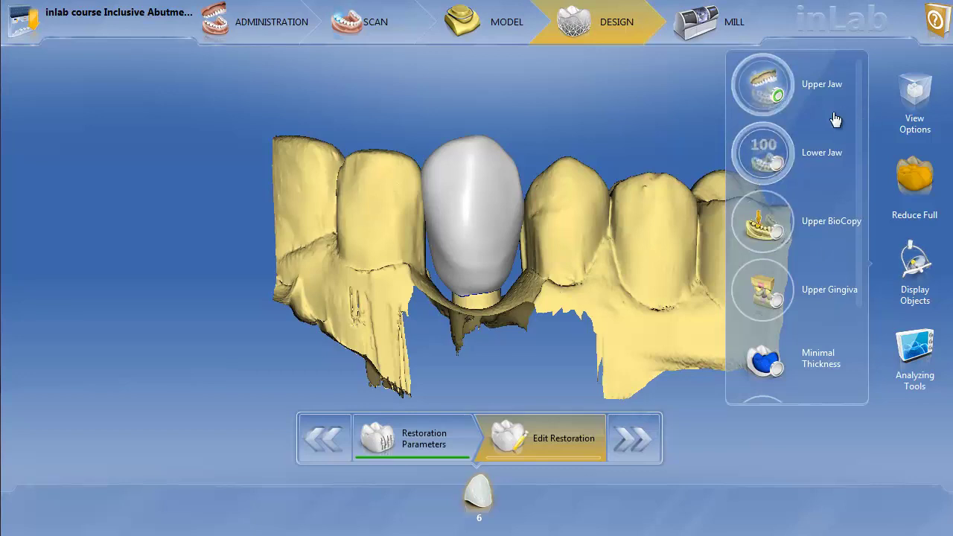
# Step: Hide Upper Jaw, show Upper Gingiva, and view the crown and stump from underneath
pyautogui.click(780, 98)
pyautogui.moveTo(767, 304)
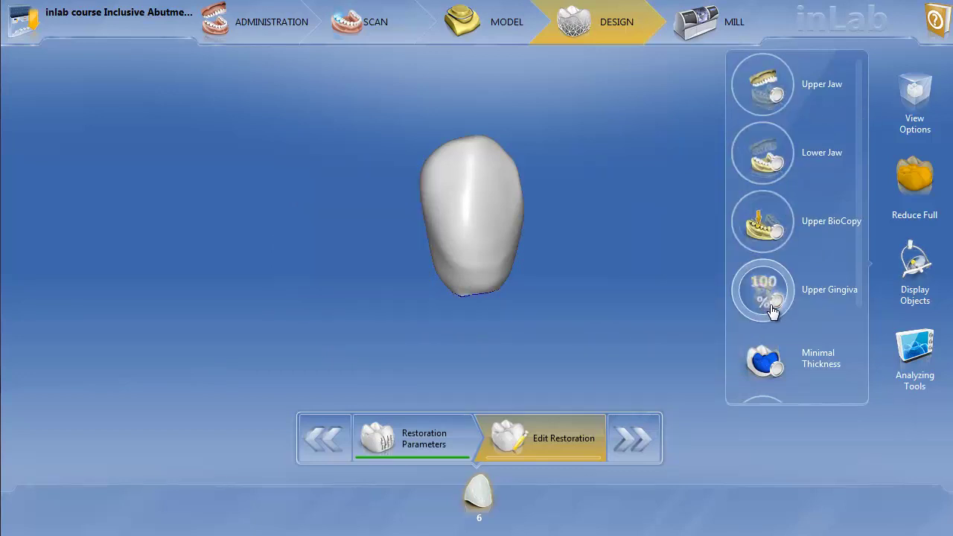
pyautogui.click(770, 304)
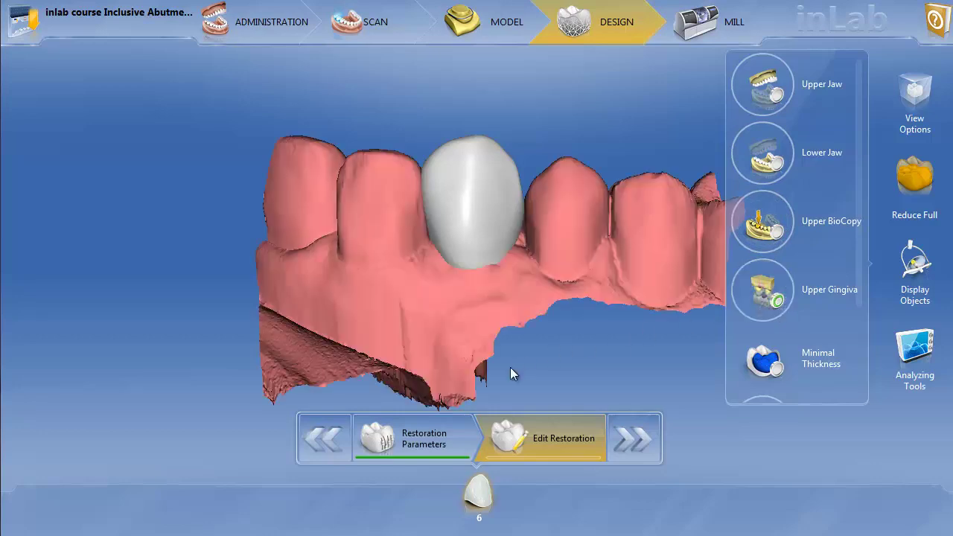
pyautogui.moveTo(486, 389); pyautogui.dragTo(490, 245, button='middle')
pyautogui.scroll(5, 490, 245)
pyautogui.moveTo(534, 297); pyautogui.dragTo(459, 277, button='middle')
pyautogui.moveTo(562, 149); pyautogui.dragTo(432, 311, button='middle')
# Step: Lower the Upper Gingiva transparency dial to make it semi-transparent
pyautogui.click(761, 283)
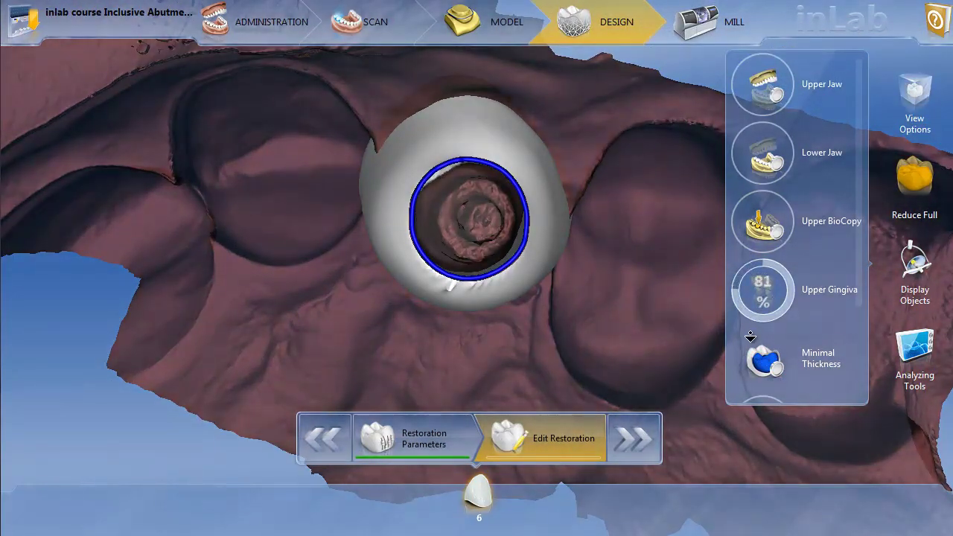
pyautogui.moveTo(632, 316); pyautogui.dragTo(624, 290, button='middle')
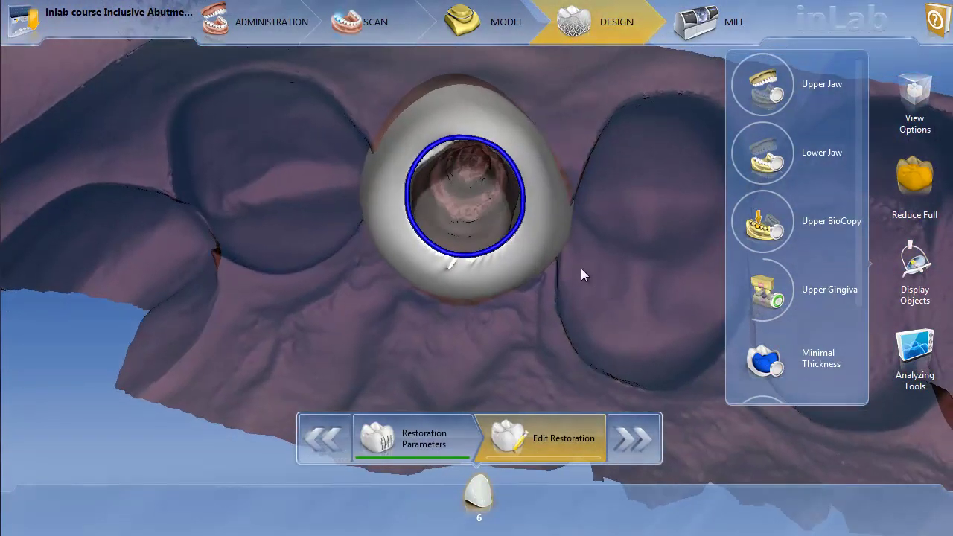
pyautogui.click(916, 179)
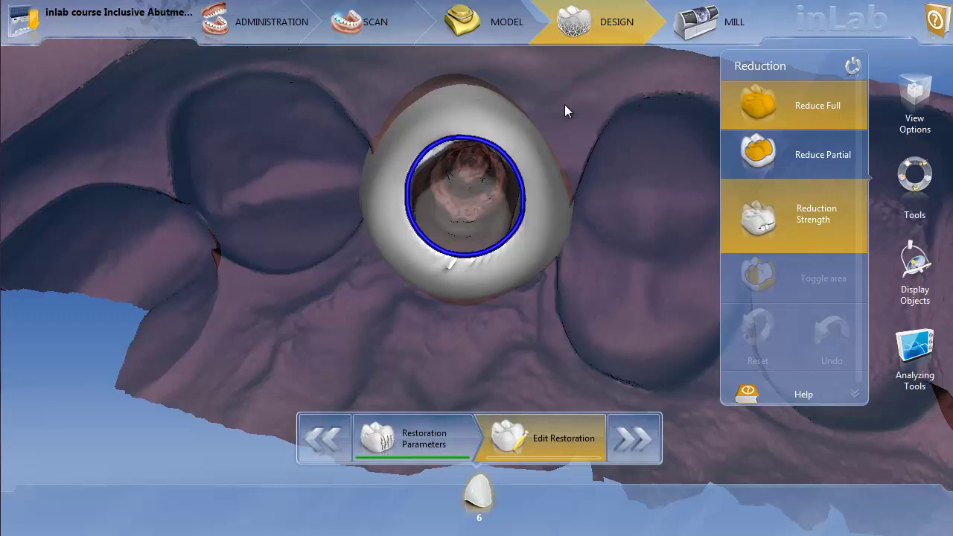
# Step: With Reduce Partial, draw a closed outline around the outer part of the tooth 6 crown
pyautogui.click(458, 91)
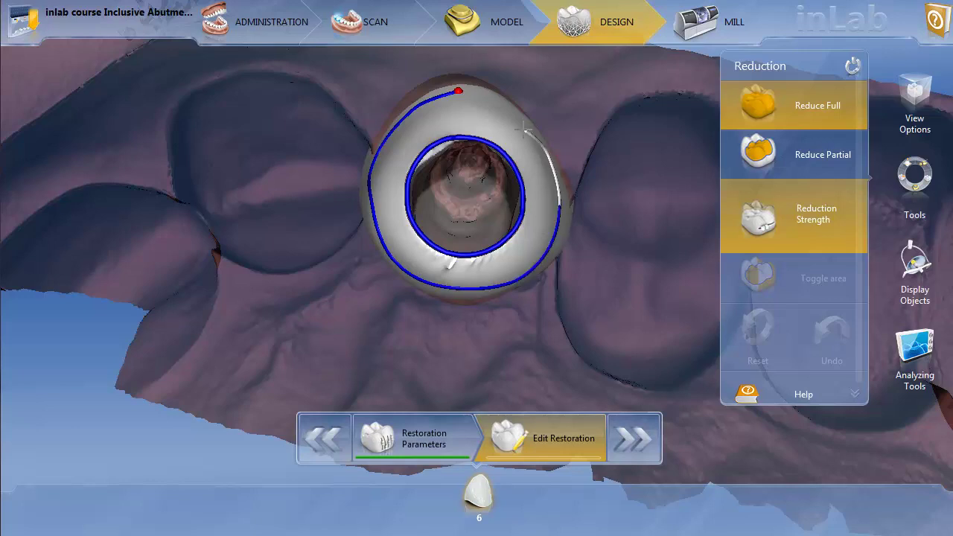
pyautogui.click(478, 92)
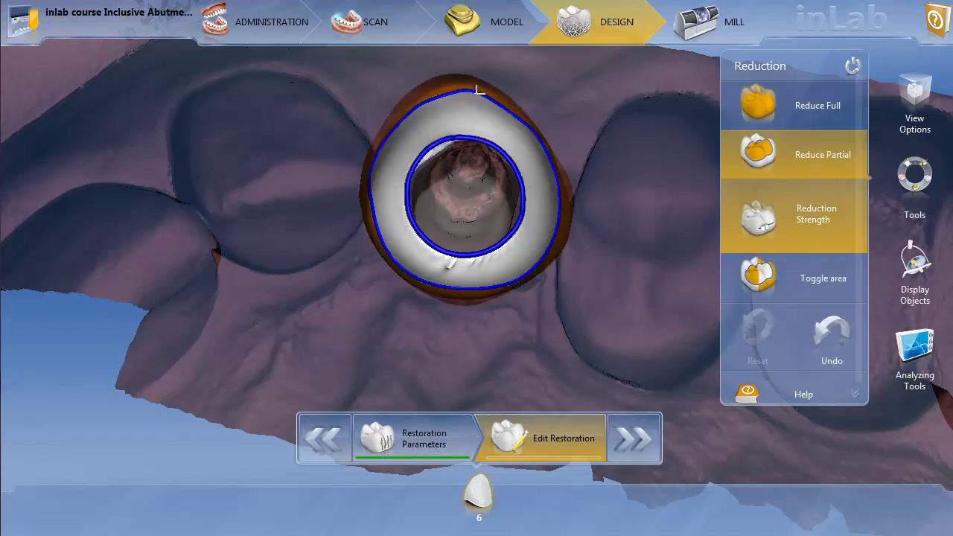
pyautogui.moveTo(517, 251); pyautogui.dragTo(463, 186, button='right')
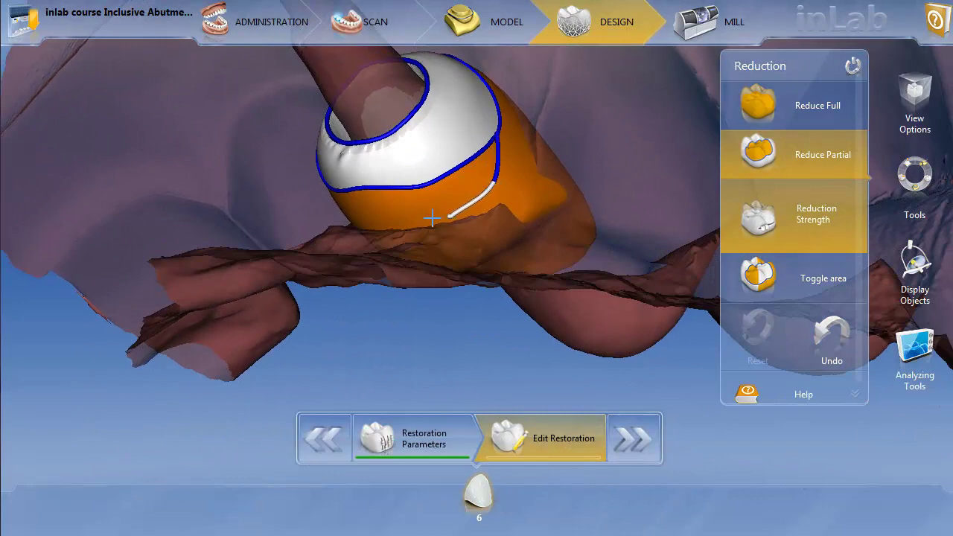
pyautogui.moveTo(339, 193); pyautogui.dragTo(340, 195)
pyautogui.moveTo(340, 245)
pyautogui.mouseDown(button='right')
pyautogui.moveTo(516, 250)
pyautogui.moveTo(521, 236)
pyautogui.mouseUp(button='right')
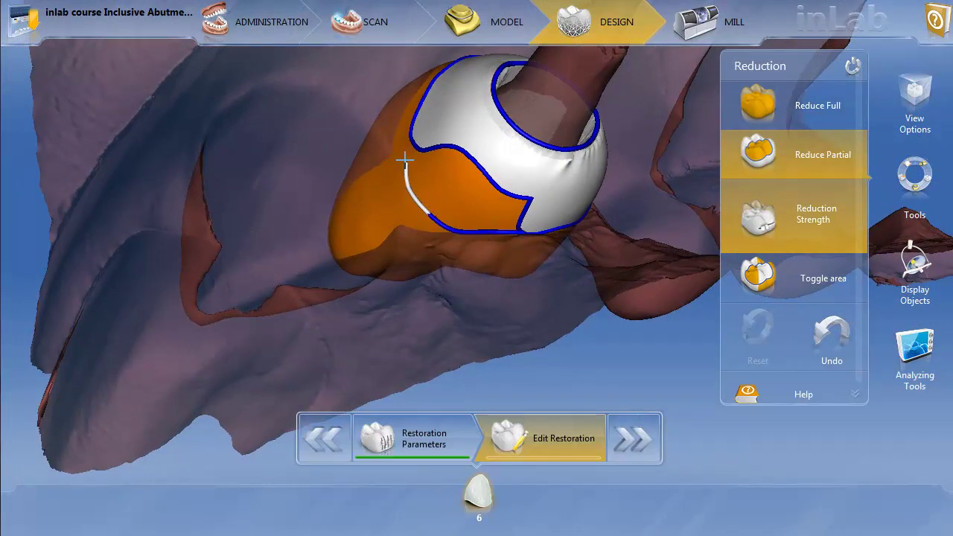
# Step: Refine the reduction outline near the gingival margin, checking it from the side, front and below
pyautogui.click(430, 88)
pyautogui.moveTo(424, 151)
pyautogui.mouseDown(button='right')
pyautogui.moveTo(437, 183)
pyautogui.moveTo(397, 134)
pyautogui.moveTo(409, 151)
pyautogui.mouseUp(button='right')
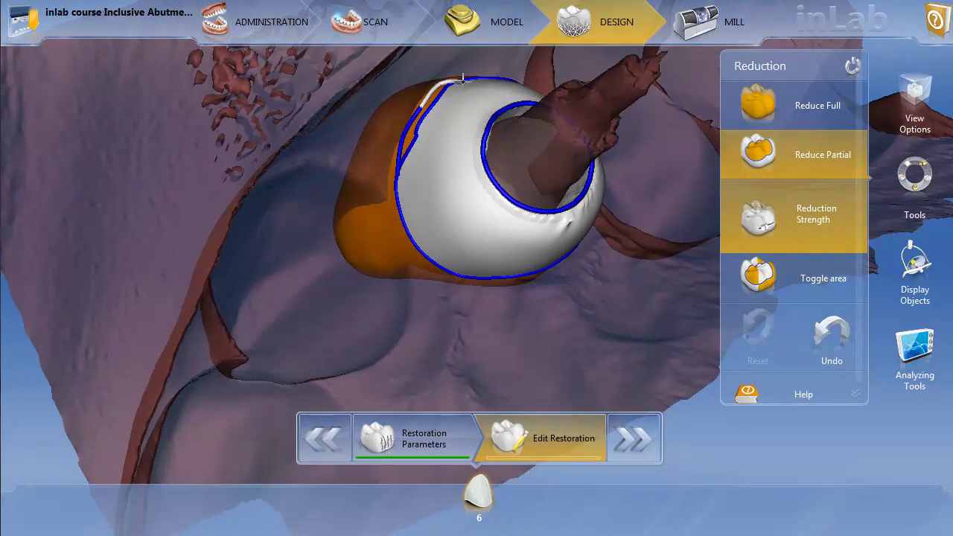
pyautogui.moveTo(549, 80); pyautogui.dragTo(455, 117, button='right')
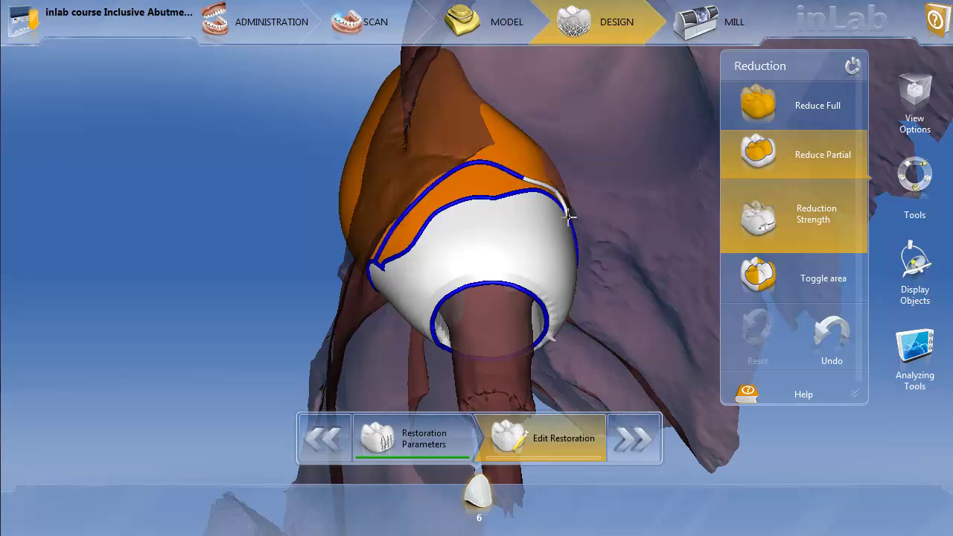
pyautogui.moveTo(568, 216); pyautogui.dragTo(577, 221)
pyautogui.moveTo(624, 225); pyautogui.dragTo(416, 254, button='right')
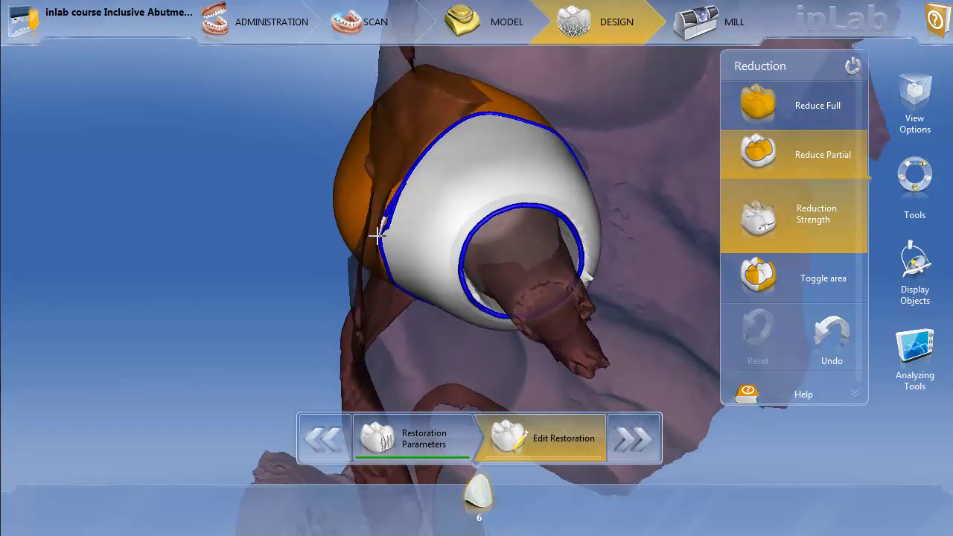
pyautogui.moveTo(520, 233); pyautogui.dragTo(456, 318, button='right')
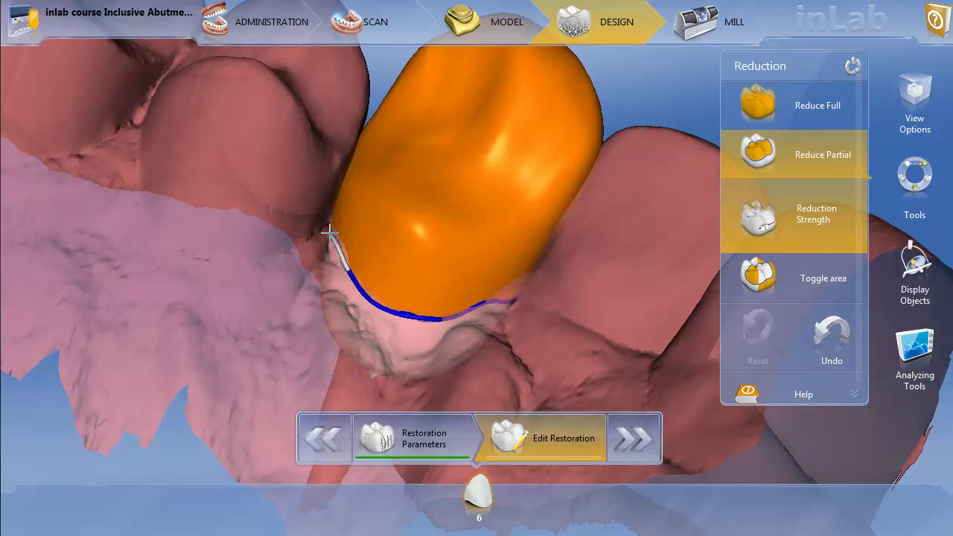
pyautogui.moveTo(431, 255); pyautogui.dragTo(557, 274, button='right')
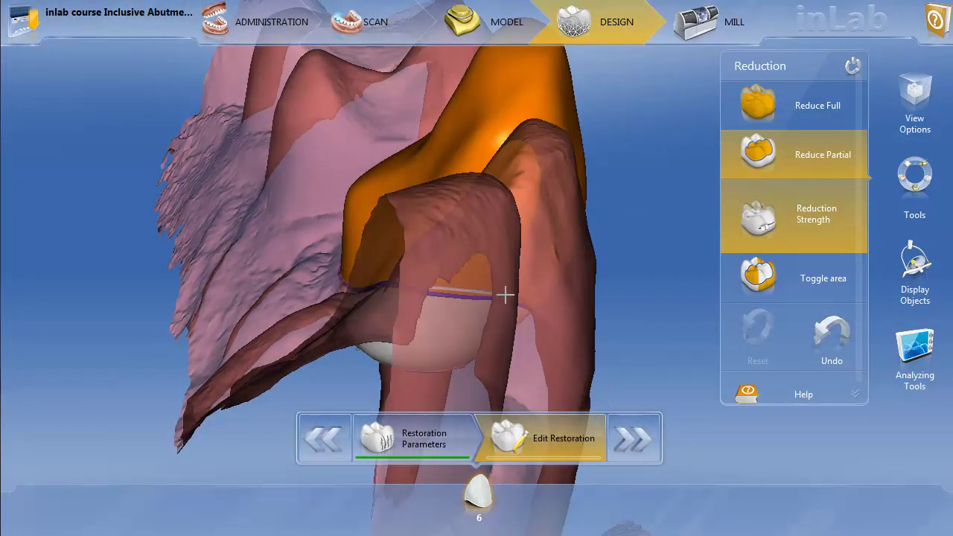
pyautogui.moveTo(585, 305); pyautogui.dragTo(542, 272, button='right')
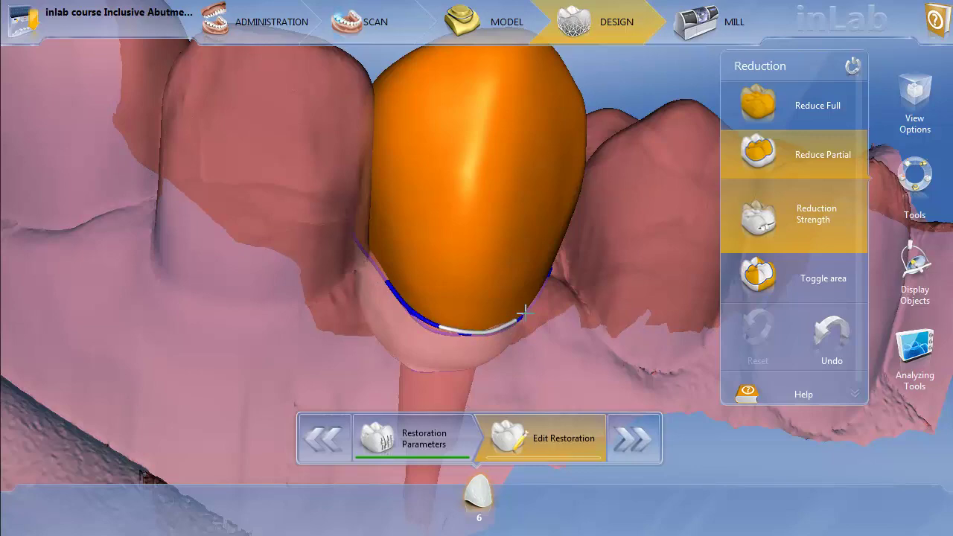
pyautogui.moveTo(620, 233); pyautogui.dragTo(496, 388, button='right')
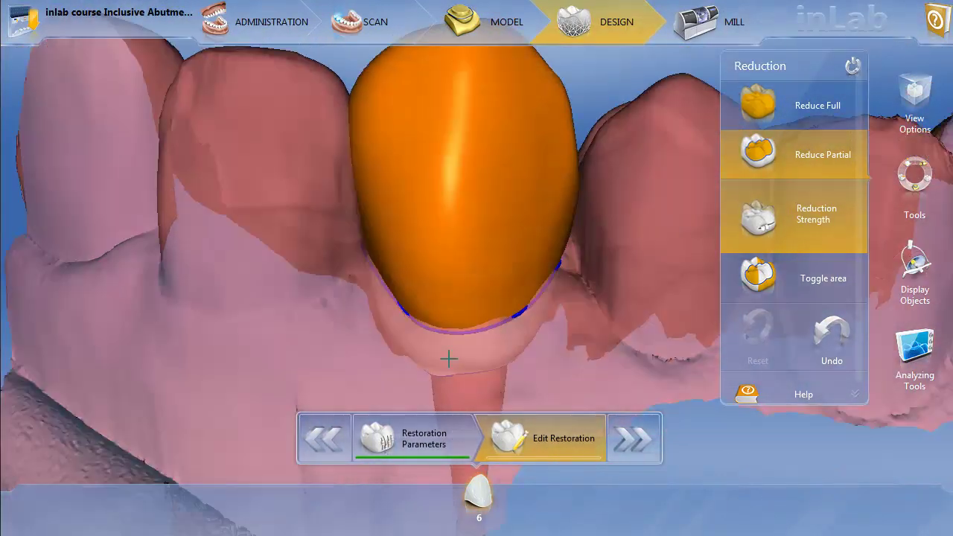
pyautogui.scroll(-3, 451, 356)
pyautogui.moveTo(749, 233)
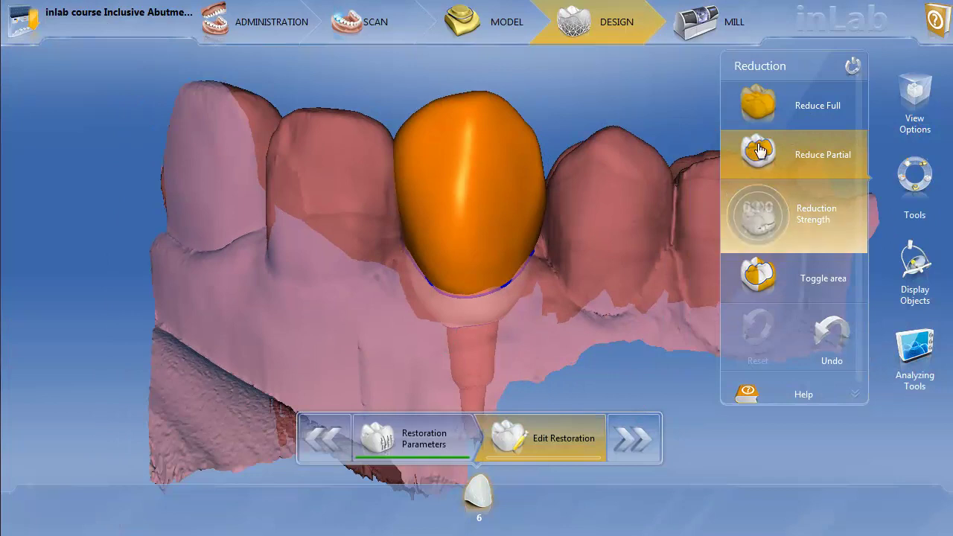
# Step: Raise the Reduction Strength dial and settle it at 0.55 mm
pyautogui.moveTo(757, 239); pyautogui.dragTo(737, 103)
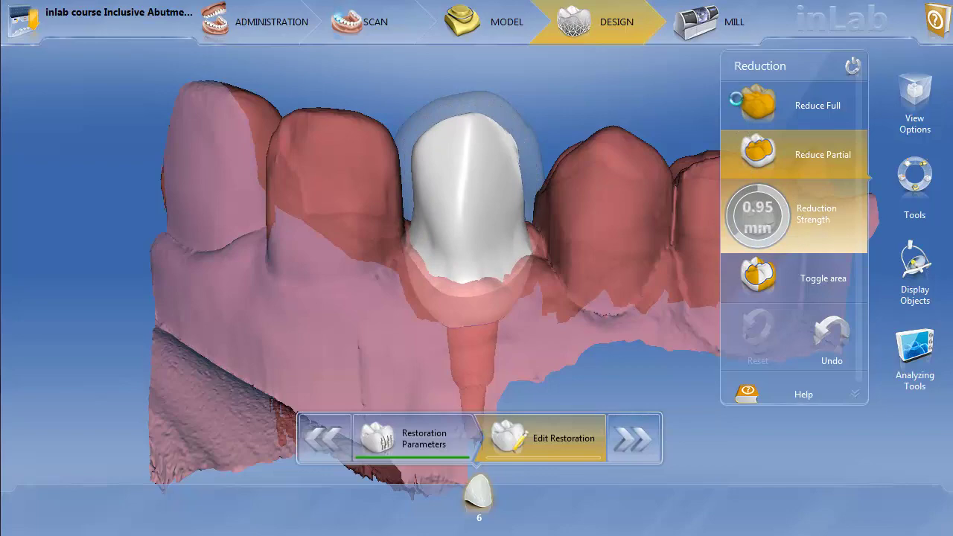
pyautogui.moveTo(601, 136); pyautogui.dragTo(623, 142, button='middle')
pyautogui.moveTo(758, 214); pyautogui.dragTo(695, 430)
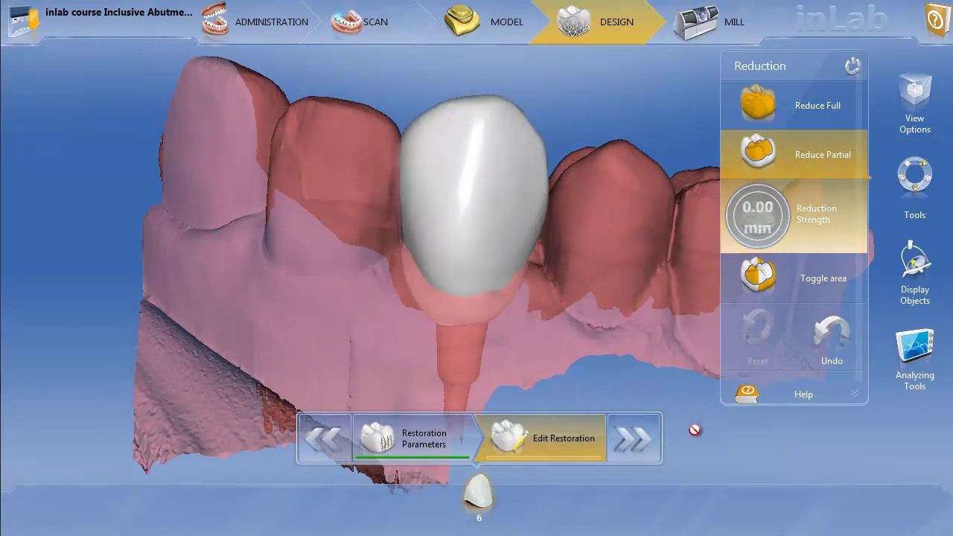
pyautogui.moveTo(712, 323); pyautogui.dragTo(728, 286)
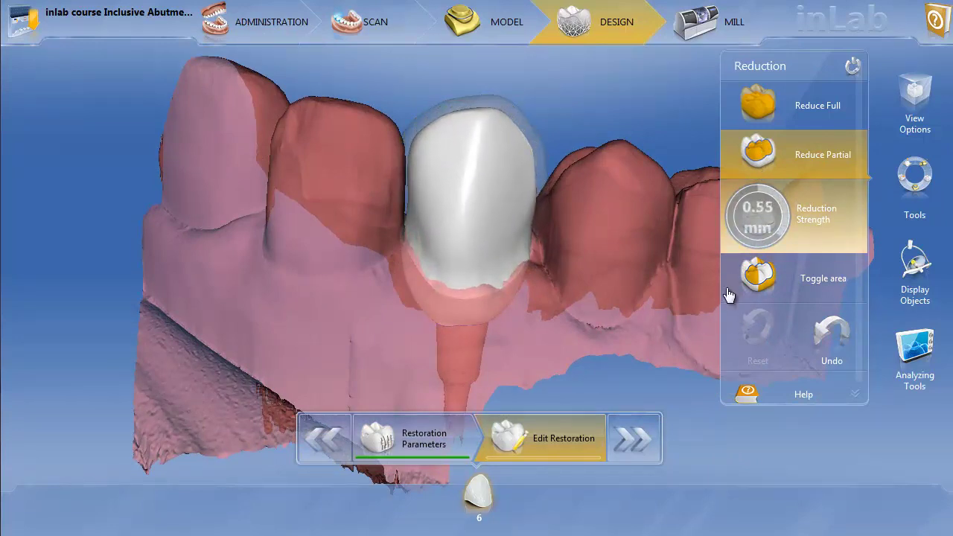
pyautogui.moveTo(729, 295); pyautogui.dragTo(697, 291)
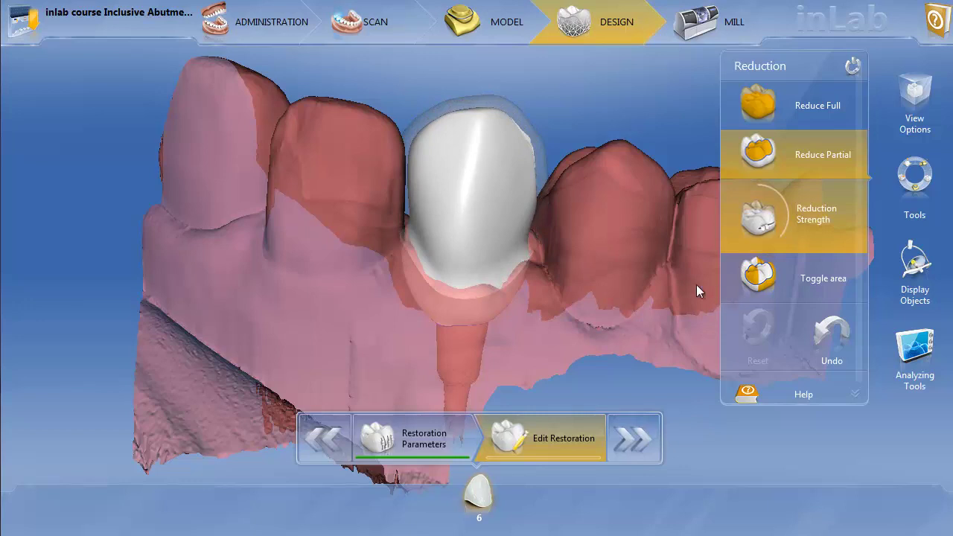
# Step: Switch to Shape > Circular (2-Direction) and reshape the crown's top, left and right edges
pyautogui.rightClick(485, 193)
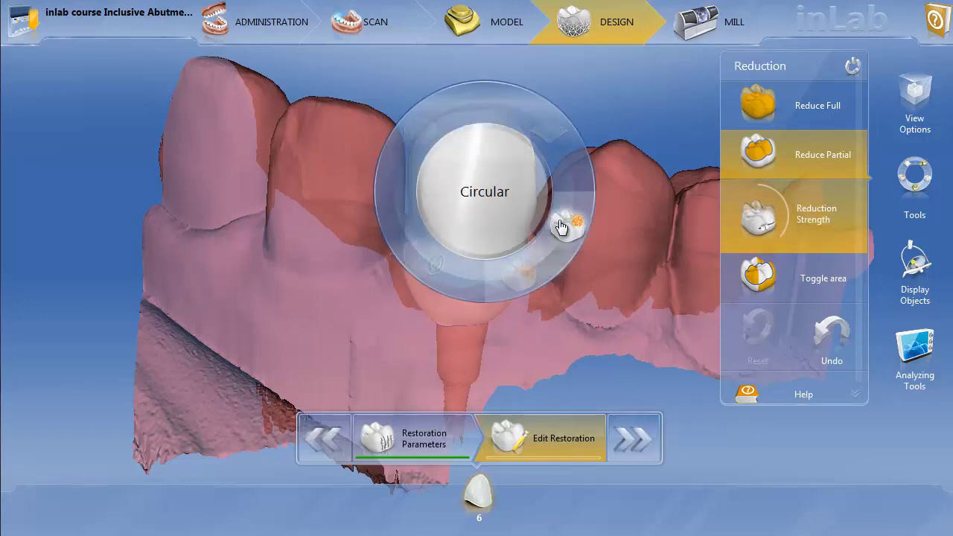
pyautogui.click(561, 225)
pyautogui.moveTo(485, 117); pyautogui.dragTo(488, 129)
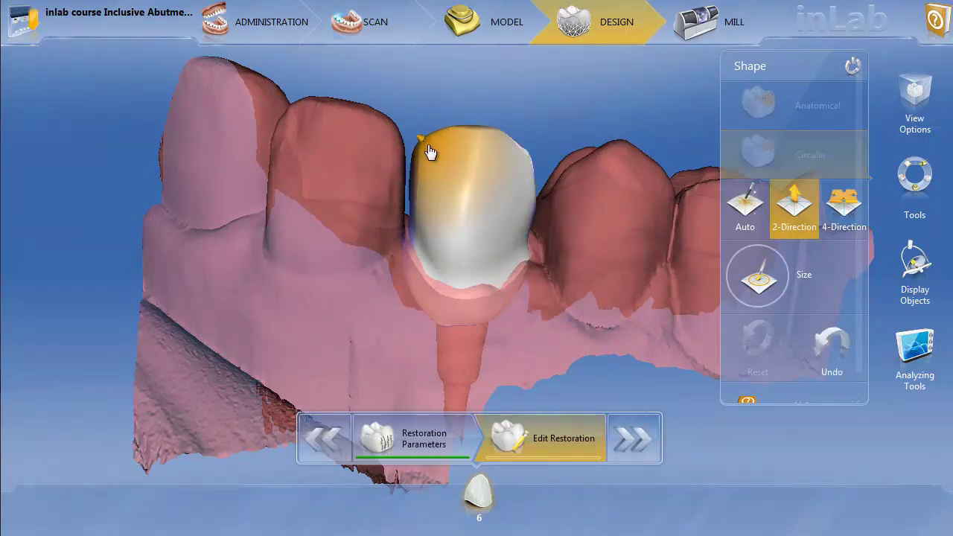
pyautogui.moveTo(432, 153); pyautogui.dragTo(421, 163)
pyautogui.moveTo(527, 160); pyautogui.dragTo(531, 163)
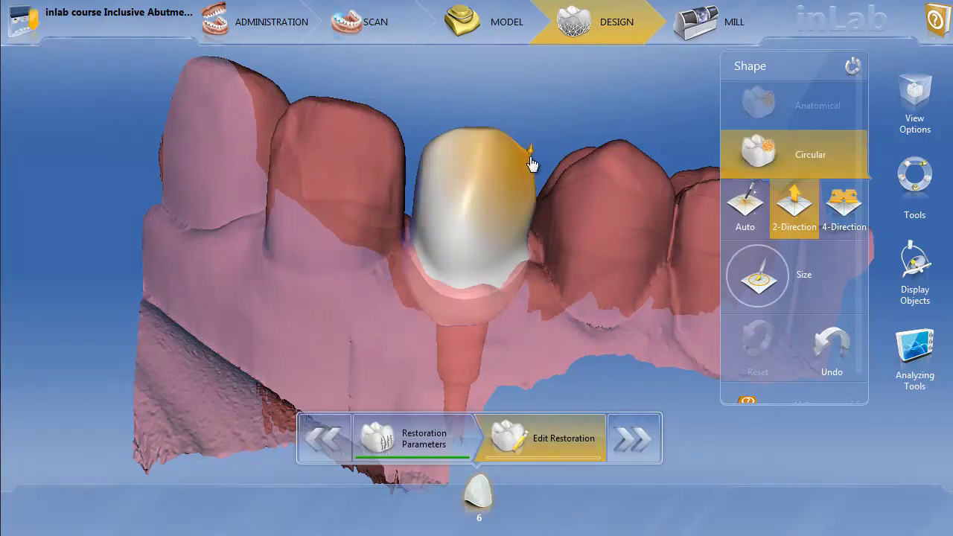
# Step: Reshape the crown from the biting edge and adjust its front surface from the side
pyautogui.moveTo(560, 196); pyautogui.dragTo(498, 193, button='middle')
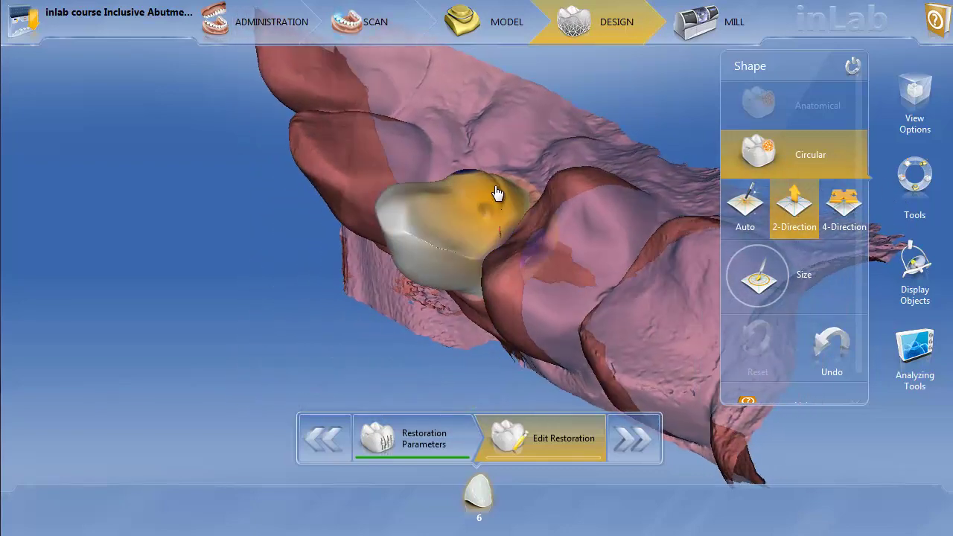
pyautogui.moveTo(501, 194); pyautogui.dragTo(497, 201)
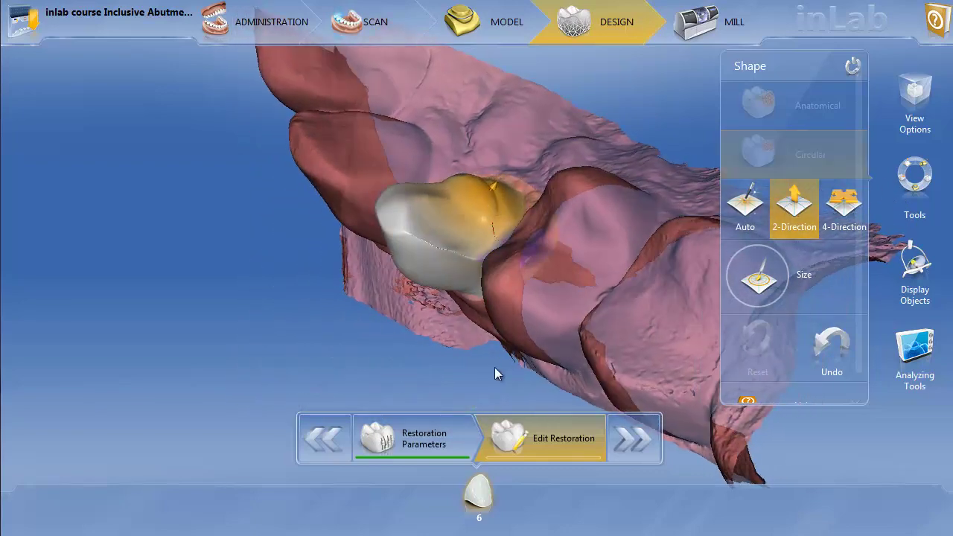
pyautogui.moveTo(444, 327); pyautogui.dragTo(434, 291, button='middle')
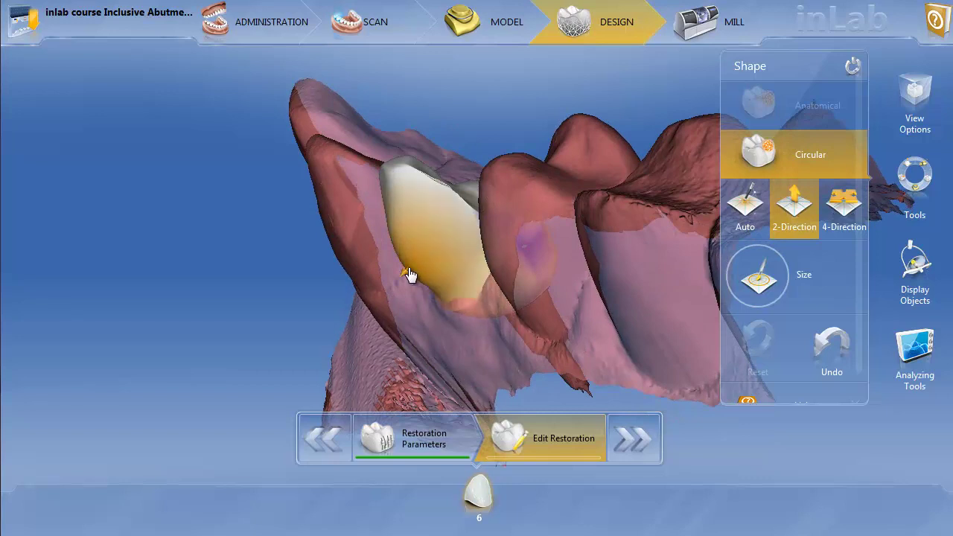
pyautogui.moveTo(419, 269); pyautogui.dragTo(423, 266)
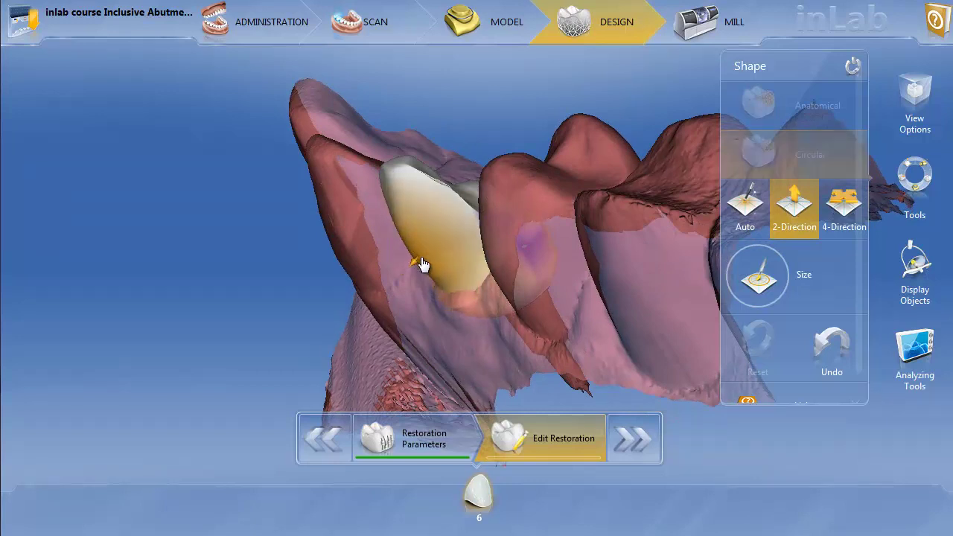
pyautogui.rightClick(487, 216)
# Step: Choose Form > Smooth and smooth the crown's upper surface from above
pyautogui.click(554, 164)
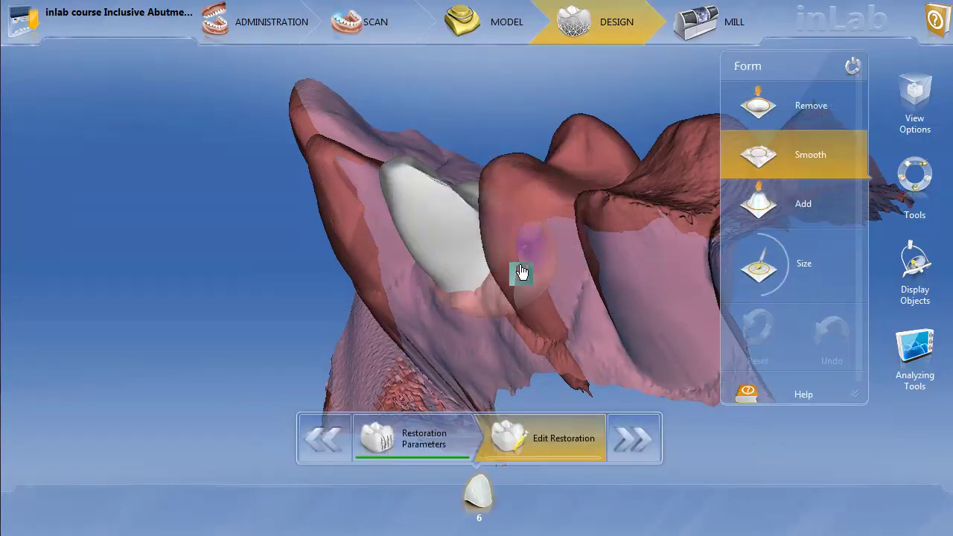
pyautogui.moveTo(306, 143); pyautogui.dragTo(426, 202, button='middle')
pyautogui.moveTo(426, 202)
pyautogui.mouseDown()
pyautogui.moveTo(504, 234)
pyautogui.moveTo(501, 227)
pyautogui.moveTo(508, 239)
pyautogui.moveTo(421, 202)
pyautogui.moveTo(453, 264)
pyautogui.moveTo(575, 207)
pyautogui.mouseUp()
pyautogui.moveTo(574, 206)
pyautogui.mouseDown(button='middle')
pyautogui.moveTo(571, 279)
pyautogui.moveTo(486, 272)
pyautogui.mouseUp(button='middle')
pyautogui.moveTo(486, 272)
pyautogui.mouseDown()
pyautogui.moveTo(481, 219)
pyautogui.moveTo(419, 215)
pyautogui.moveTo(475, 204)
pyautogui.moveTo(462, 294)
pyautogui.mouseUp()
# Step: Smooth the crown's side surface and top, ending in a frontal view
pyautogui.moveTo(390, 366)
pyautogui.mouseDown(button='middle')
pyautogui.moveTo(447, 313)
pyautogui.moveTo(477, 298)
pyautogui.moveTo(475, 308)
pyautogui.mouseUp(button='middle')
pyautogui.moveTo(514, 179)
pyautogui.mouseDown()
pyautogui.moveTo(437, 154)
pyautogui.moveTo(511, 260)
pyautogui.moveTo(532, 213)
pyautogui.moveTo(570, 219)
pyautogui.mouseUp()
pyautogui.moveTo(571, 219)
pyautogui.mouseDown(button='middle')
pyautogui.moveTo(532, 298)
pyautogui.moveTo(475, 301)
pyautogui.moveTo(503, 323)
pyautogui.moveTo(587, 236)
pyautogui.moveTo(598, 249)
pyautogui.moveTo(584, 283)
pyautogui.mouseUp(button='middle')
pyautogui.moveTo(468, 195)
pyautogui.mouseDown()
pyautogui.moveTo(515, 187)
pyautogui.moveTo(464, 145)
pyautogui.moveTo(492, 138)
pyautogui.mouseUp()
pyautogui.moveTo(626, 117); pyautogui.dragTo(634, 153, button='middle')
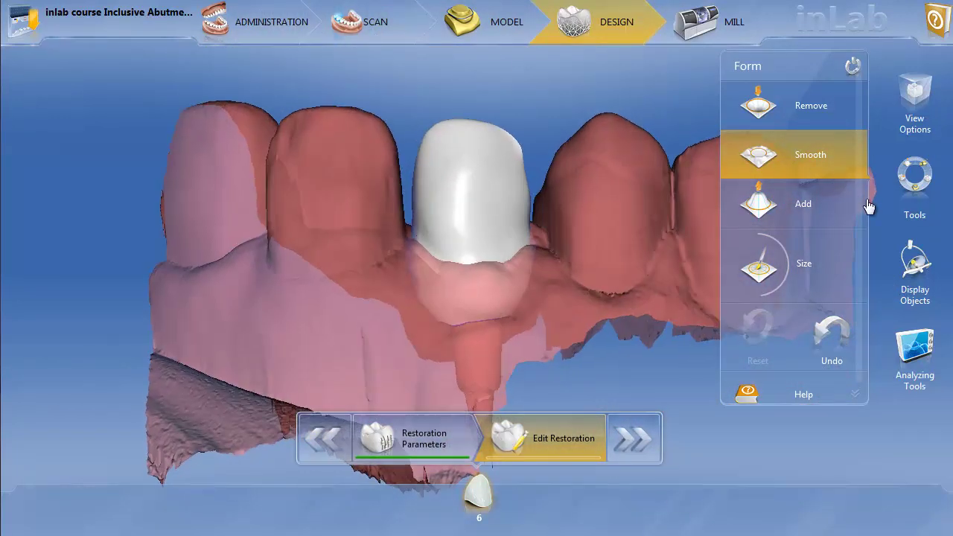
# Step: Hide the Upper Jaw and Upper Gingiva in Display Objects, then rotate the isolated crown to inspect it
pyautogui.click(922, 279)
pyautogui.moveTo(794, 234)
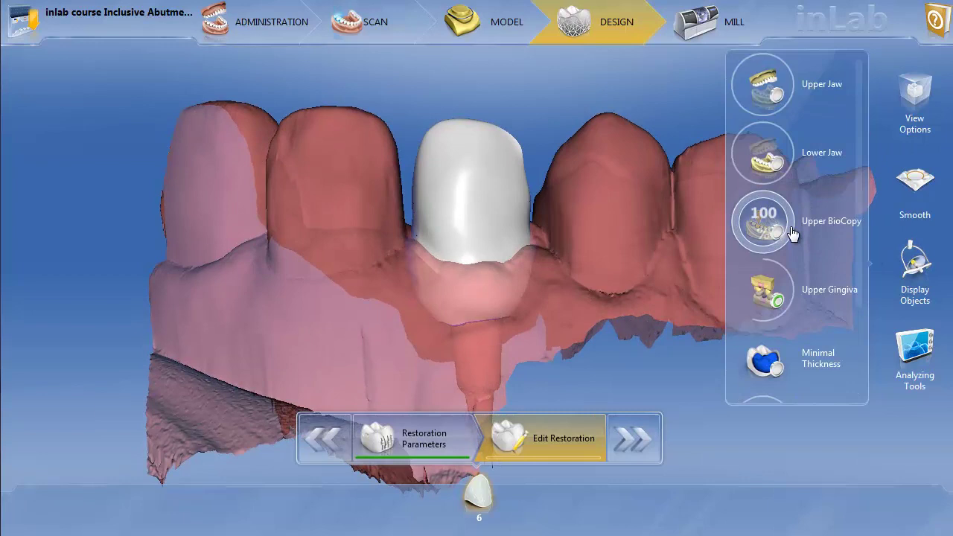
pyautogui.click(793, 295)
pyautogui.moveTo(535, 277); pyautogui.dragTo(386, 285, button='middle')
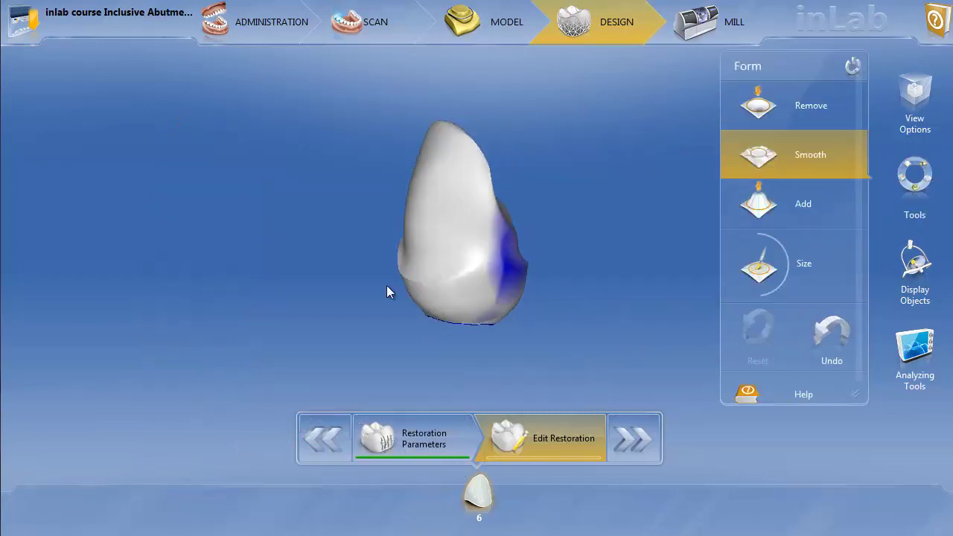
pyautogui.moveTo(563, 284); pyautogui.dragTo(667, 305, button='middle')
pyautogui.moveTo(496, 340); pyautogui.dragTo(592, 308, button='middle')
# Step: Smooth several more areas of the tooth 6 crown, including its top, while turning it
pyautogui.moveTo(424, 159)
pyautogui.mouseDown()
pyautogui.moveTo(396, 190)
pyautogui.moveTo(476, 231)
pyautogui.moveTo(548, 184)
pyautogui.mouseUp()
pyautogui.moveTo(641, 183); pyautogui.dragTo(602, 254, button='middle')
pyautogui.moveTo(494, 186); pyautogui.dragTo(421, 178)
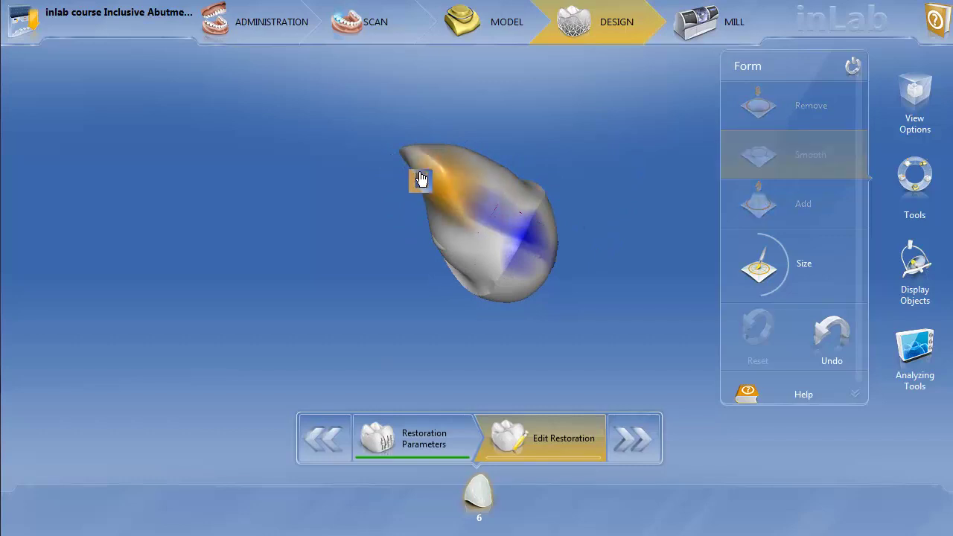
pyautogui.moveTo(574, 151); pyautogui.dragTo(583, 282, button='middle')
pyautogui.moveTo(451, 187)
pyautogui.mouseDown()
pyautogui.moveTo(431, 159)
pyautogui.moveTo(417, 169)
pyautogui.moveTo(454, 192)
pyautogui.mouseUp()
pyautogui.moveTo(526, 330)
pyautogui.mouseDown(button='middle')
pyautogui.moveTo(335, 287)
pyautogui.moveTo(549, 181)
pyautogui.moveTo(595, 255)
pyautogui.moveTo(592, 281)
pyautogui.mouseUp(button='middle')
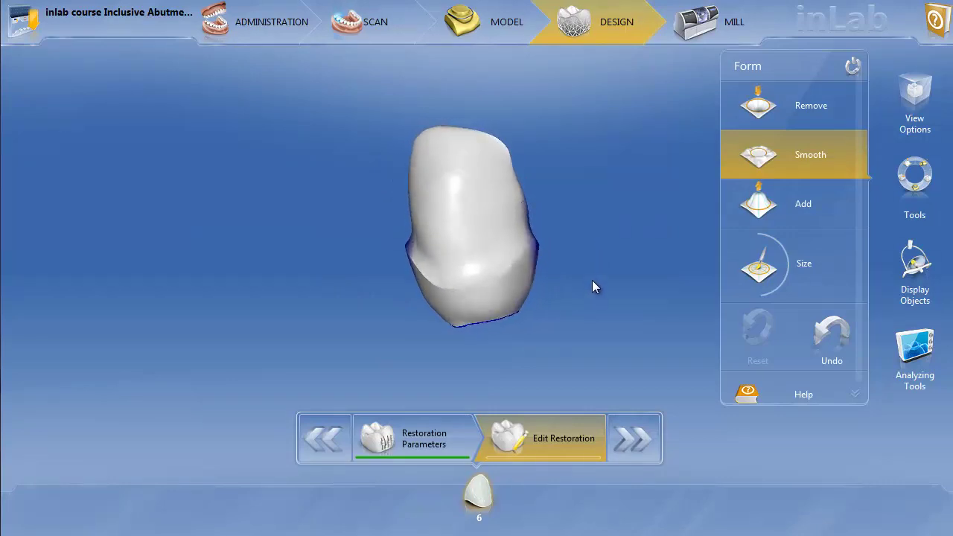
pyautogui.moveTo(472, 369); pyautogui.dragTo(463, 360, button='middle')
pyautogui.moveTo(585, 309); pyautogui.dragTo(598, 309, button='middle')
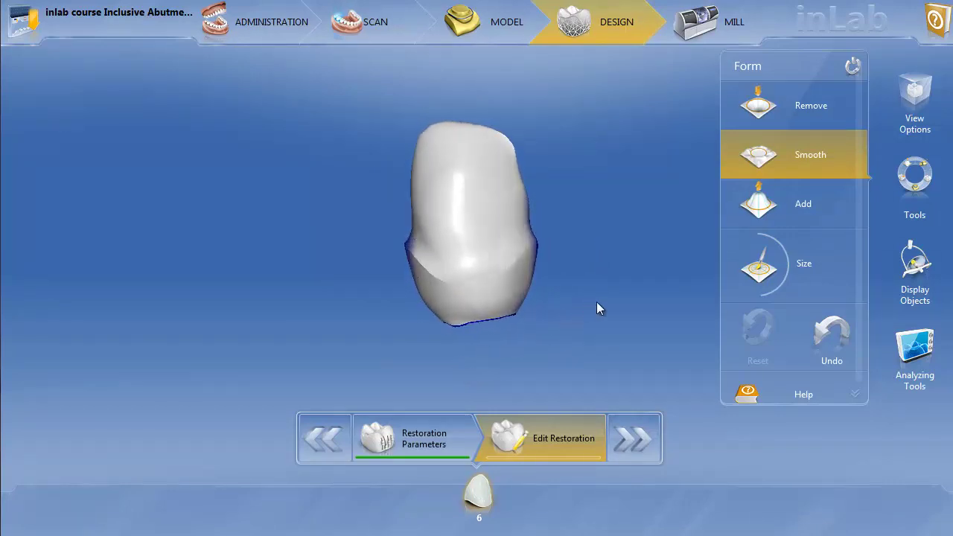
# Step: Show the Upper Jaw at 100% and smooth the crown's top and top right corner
pyautogui.click(915, 260)
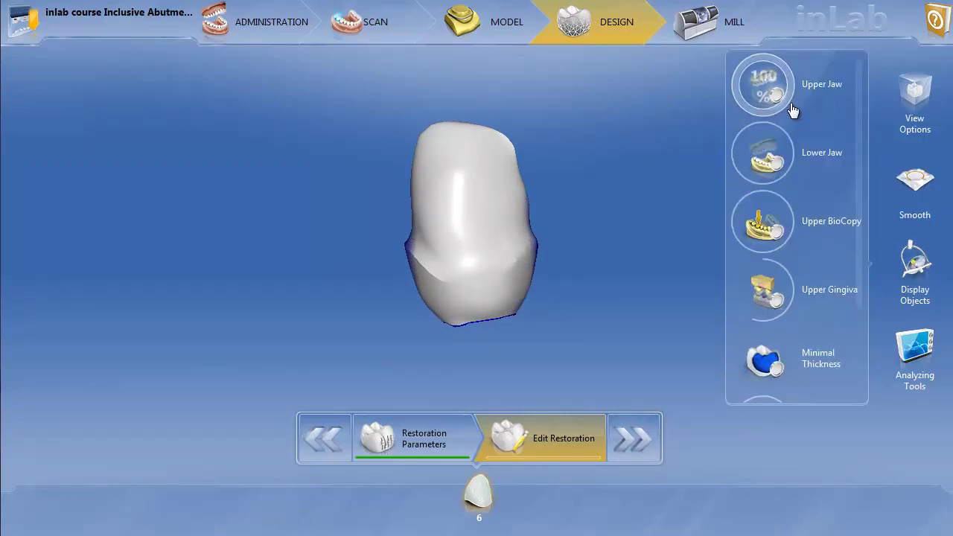
pyautogui.click(767, 84)
pyautogui.click(624, 260)
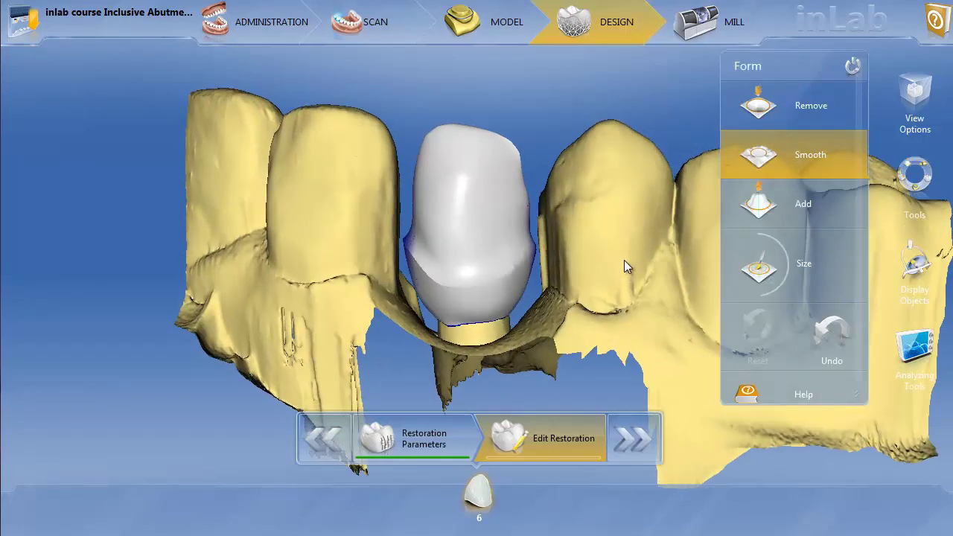
pyautogui.moveTo(515, 160)
pyautogui.mouseDown()
pyautogui.moveTo(484, 143)
pyautogui.moveTo(421, 144)
pyautogui.moveTo(447, 134)
pyautogui.moveTo(504, 152)
pyautogui.moveTo(456, 142)
pyautogui.mouseUp()
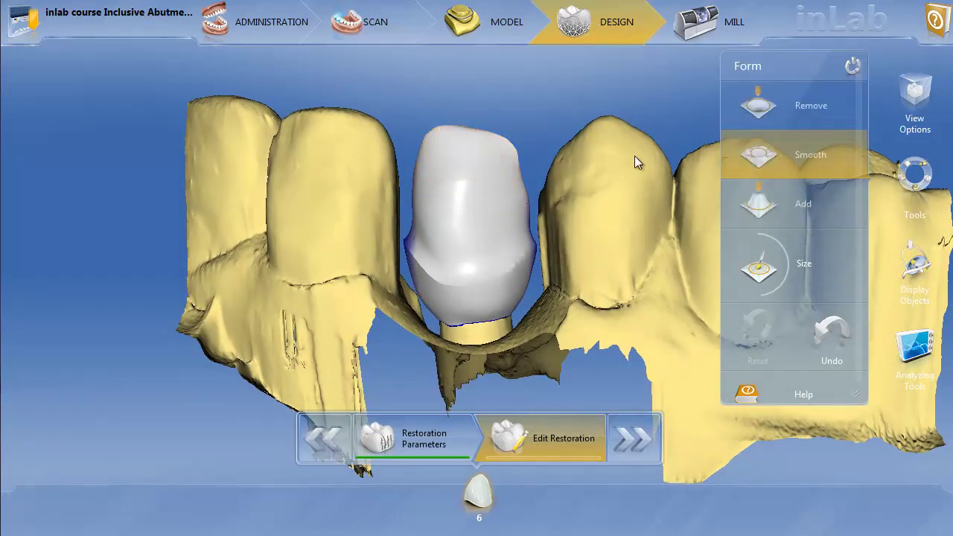
pyautogui.click(514, 158)
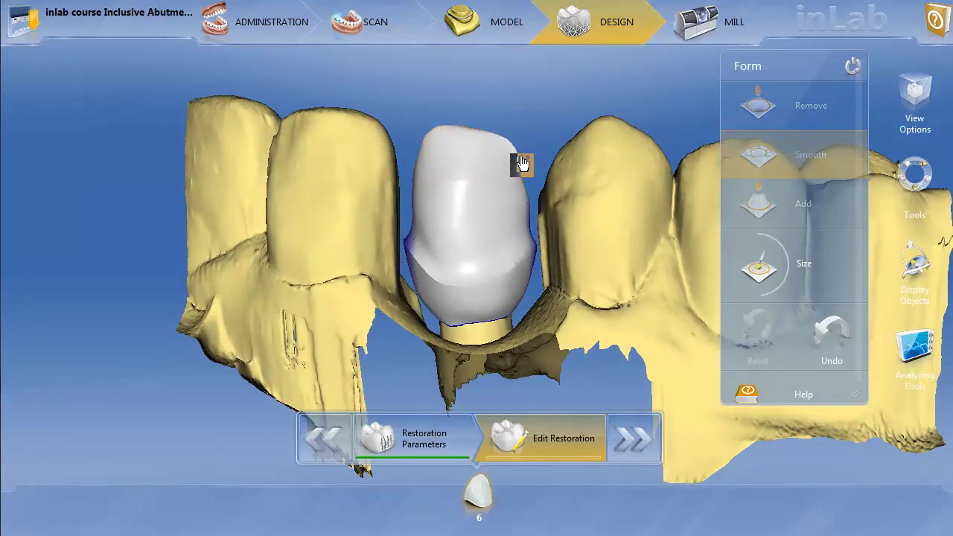
pyautogui.moveTo(660, 228)
pyautogui.mouseDown(button='middle')
pyautogui.moveTo(607, 274)
pyautogui.moveTo(610, 219)
pyautogui.moveTo(654, 242)
pyautogui.moveTo(662, 234)
pyautogui.mouseUp(button='middle')
pyautogui.moveTo(600, 249); pyautogui.dragTo(579, 247, button='middle')
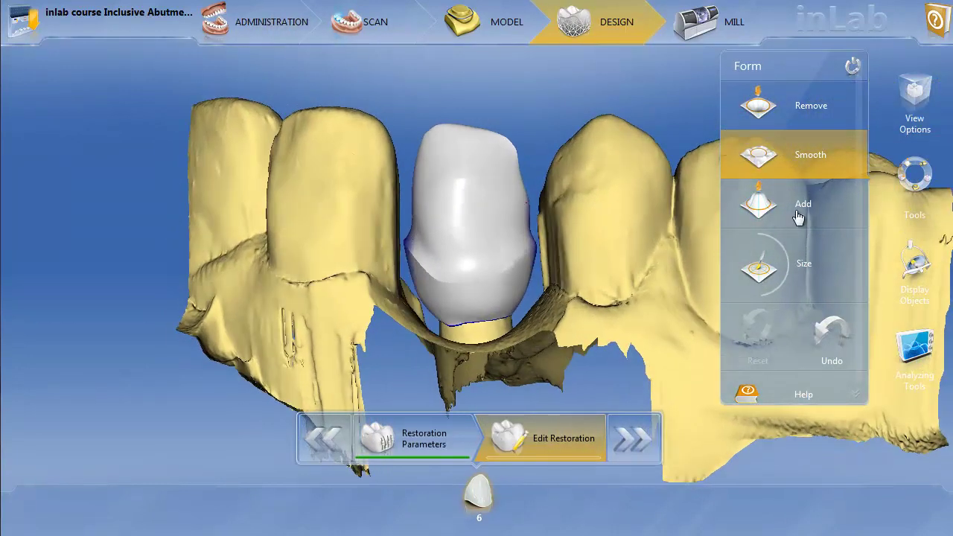
# Step: Set Upper Gingiva to 100% opacity and orbit to check the crown among neighbouring teeth
pyautogui.click(919, 264)
pyautogui.moveTo(783, 308)
pyautogui.mouseDown()
pyautogui.moveTo(763, 287)
pyautogui.moveTo(771, 302)
pyautogui.mouseUp()
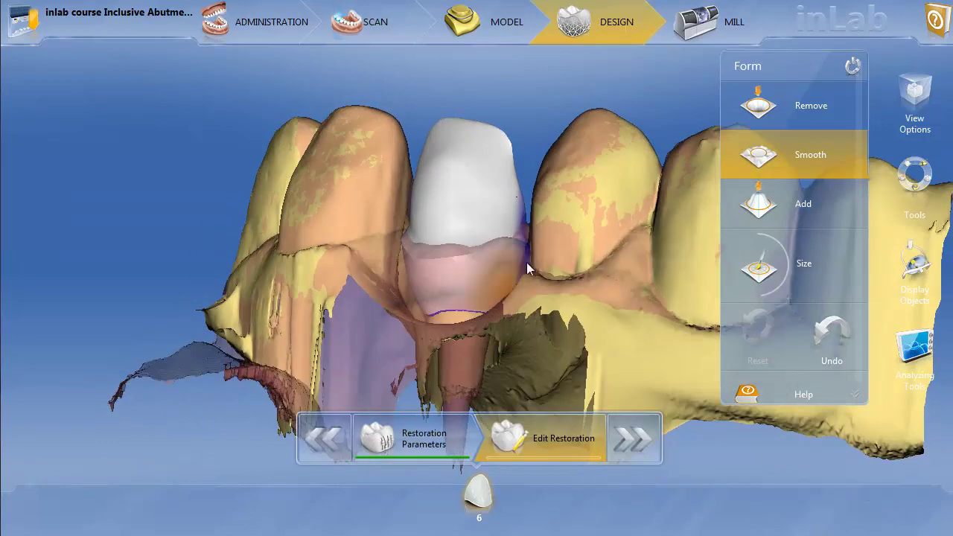
pyautogui.moveTo(615, 238); pyautogui.dragTo(647, 251, button='middle')
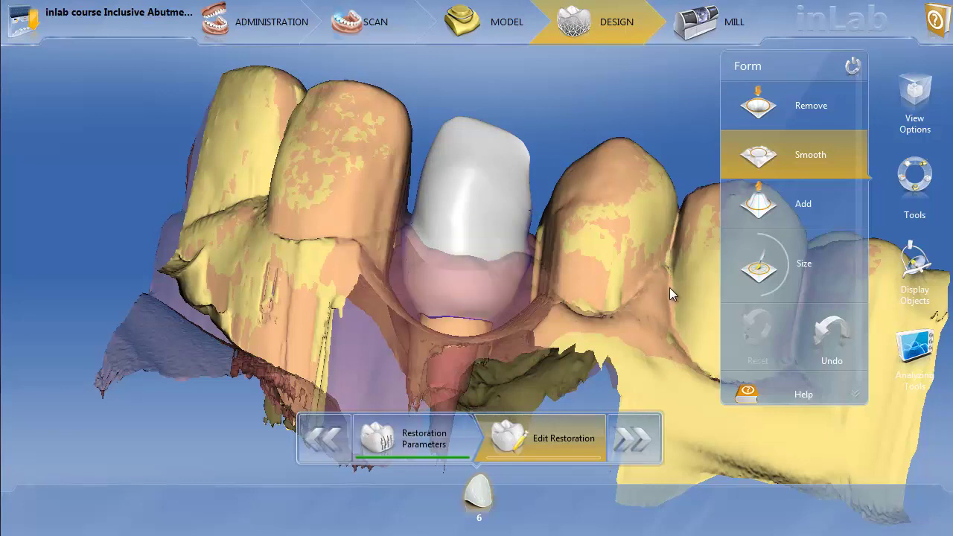
pyautogui.moveTo(668, 282); pyautogui.dragTo(568, 271, button='middle')
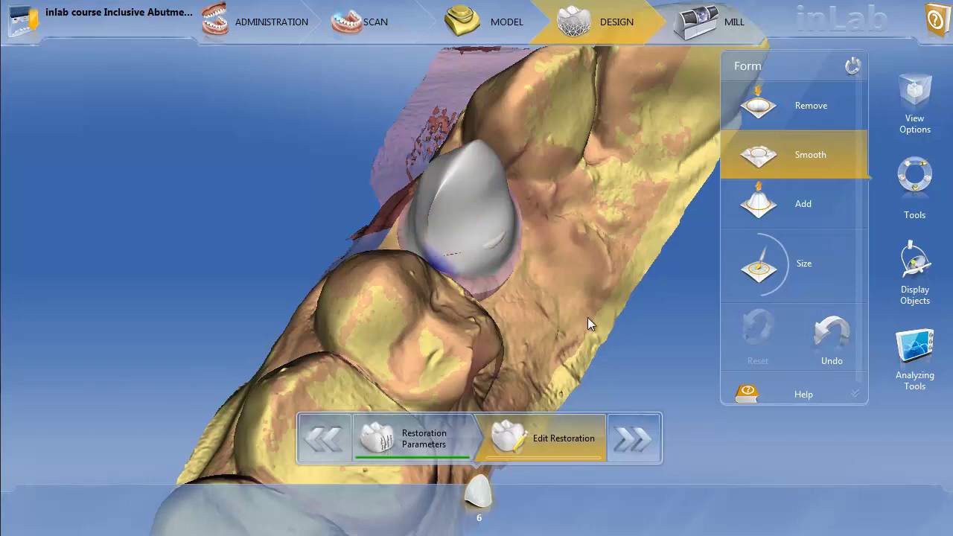
pyautogui.moveTo(561, 350); pyautogui.dragTo(473, 302, button='middle')
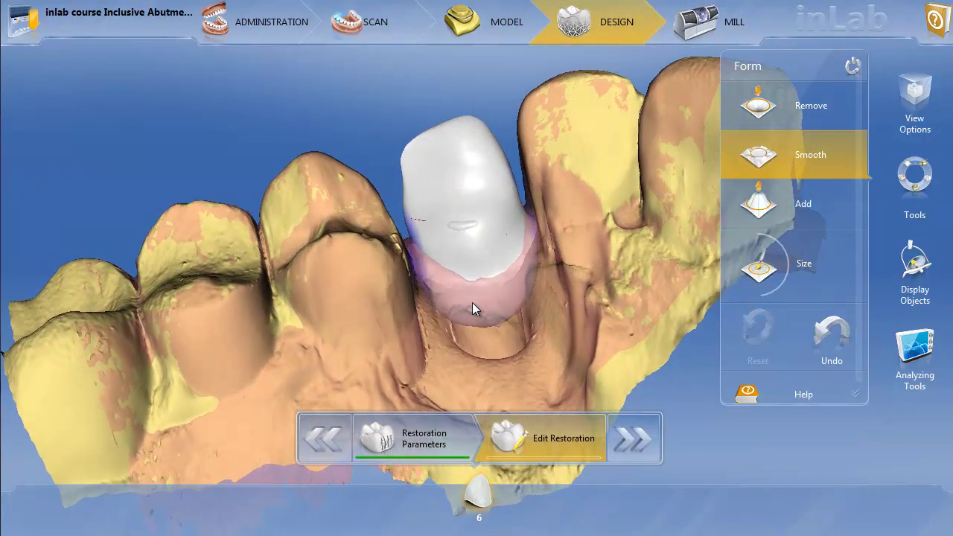